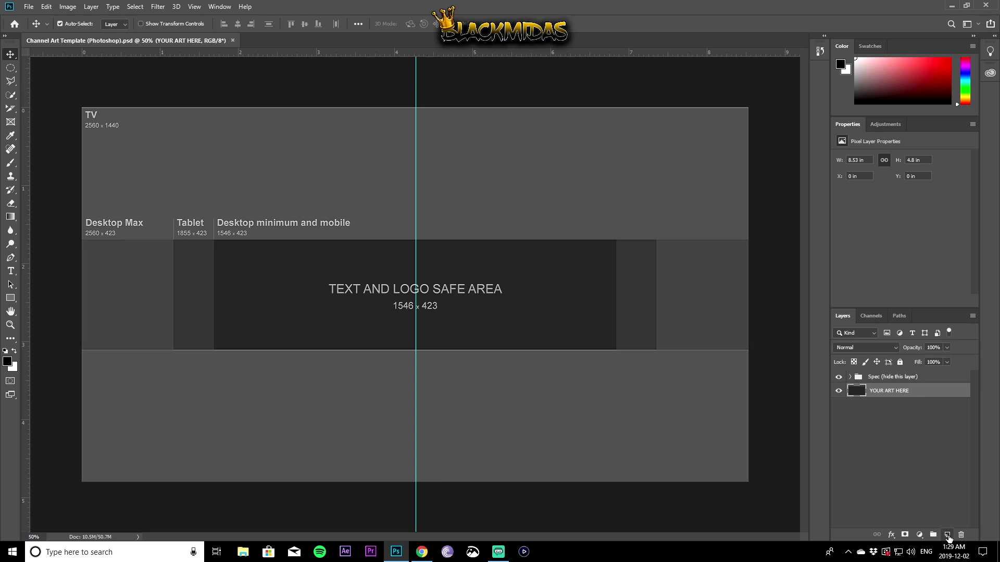
Add a new empty layer and place it beneath the YOUR ART HERE layer
left_click(948, 538)
left_click_drag(890, 390, 896, 415)
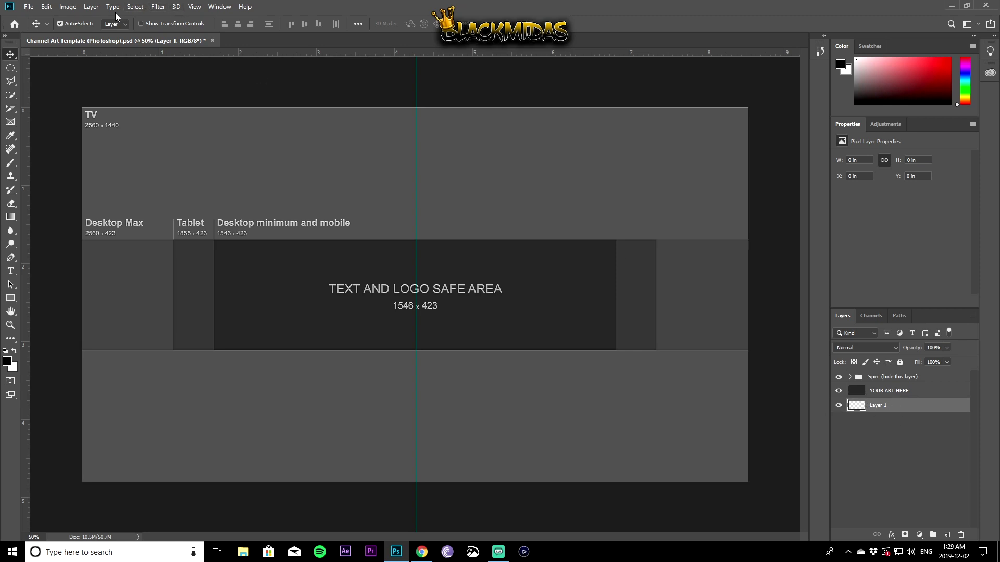
Place vertical guides along both sides of the tablet and safe areas, and horizontal guides along the safe area's upper and lower edges
left_click(194, 6)
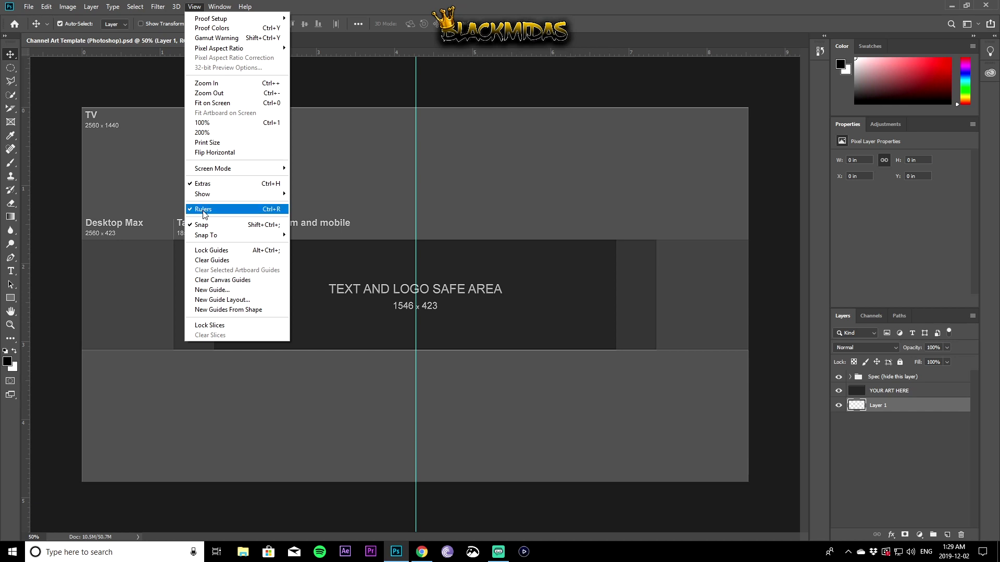
left_click(194, 7)
left_click_drag(415, 92, 656, 124)
left_click_drag(26, 168, 617, 181)
left_click_drag(24, 176, 215, 265)
left_click_drag(218, 52, 219, 349)
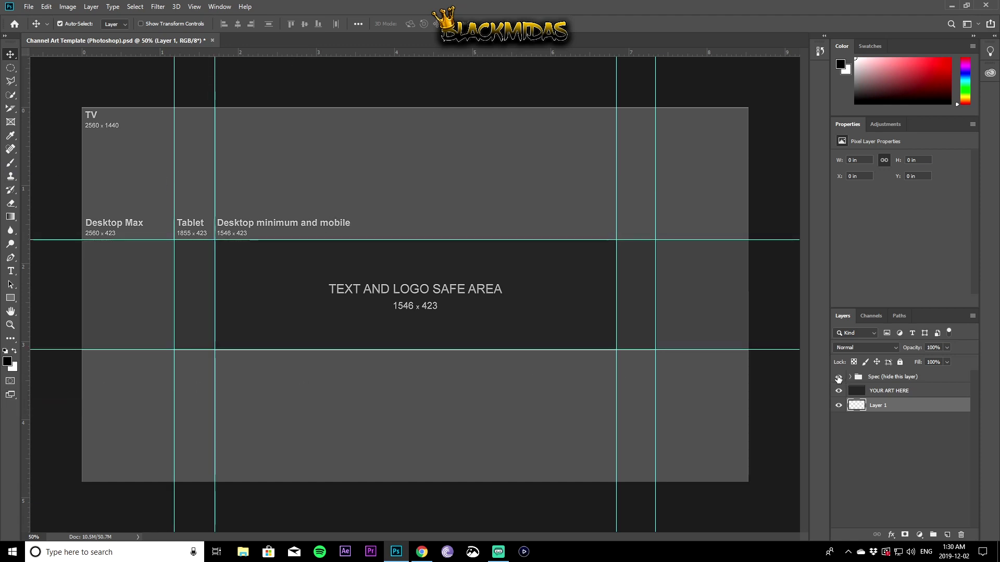
Hide the Spec group and the YOUR ART HERE layer, and set the foreground colour to black (000000)
left_click(838, 377)
left_click(838, 391)
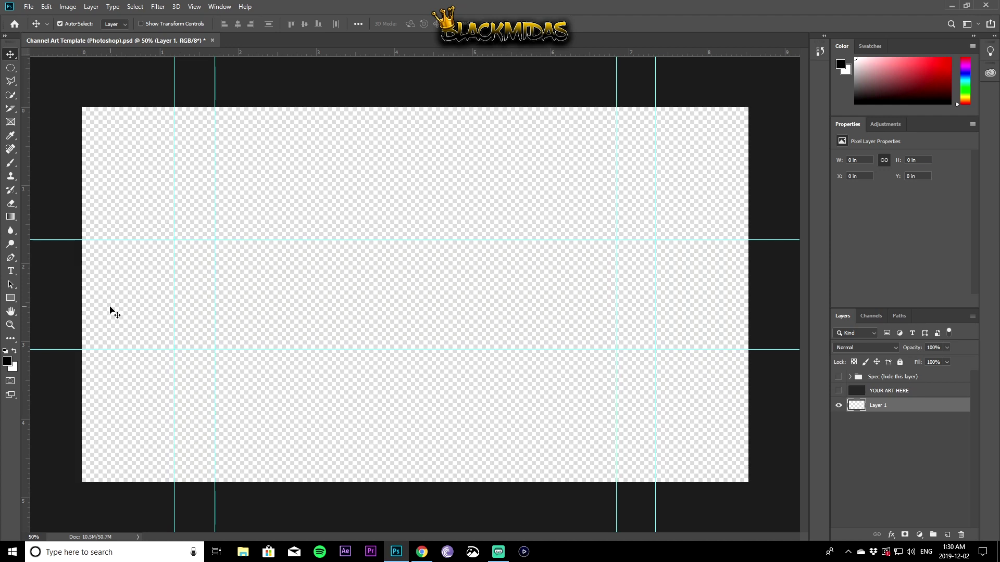
left_click(7, 363)
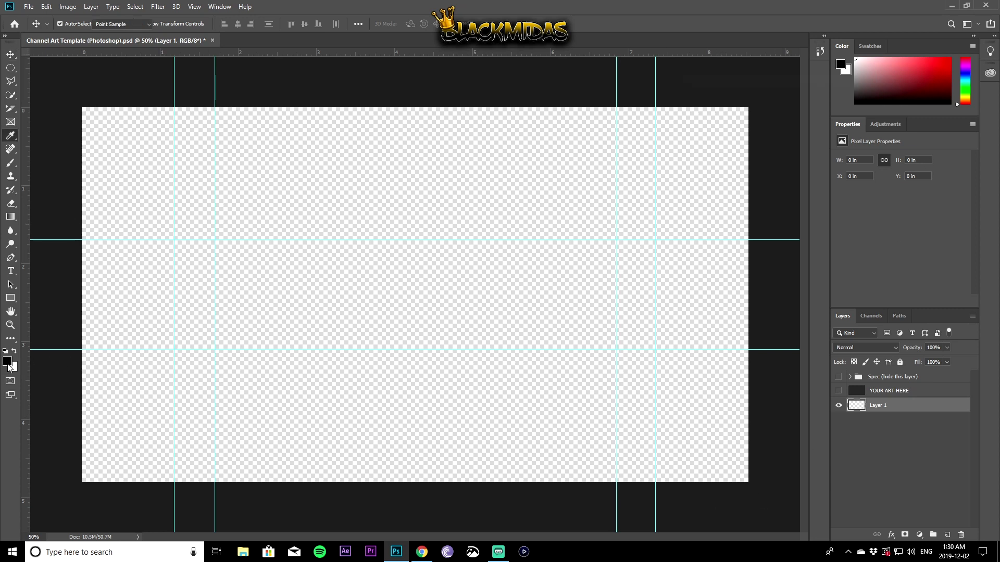
left_click_drag(751, 208, 765, 256)
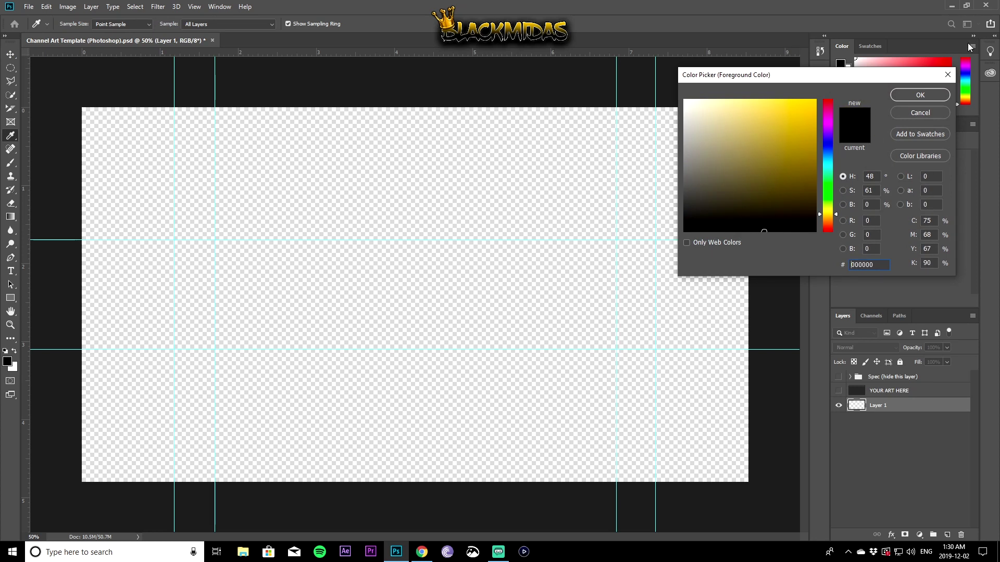
left_click(920, 94)
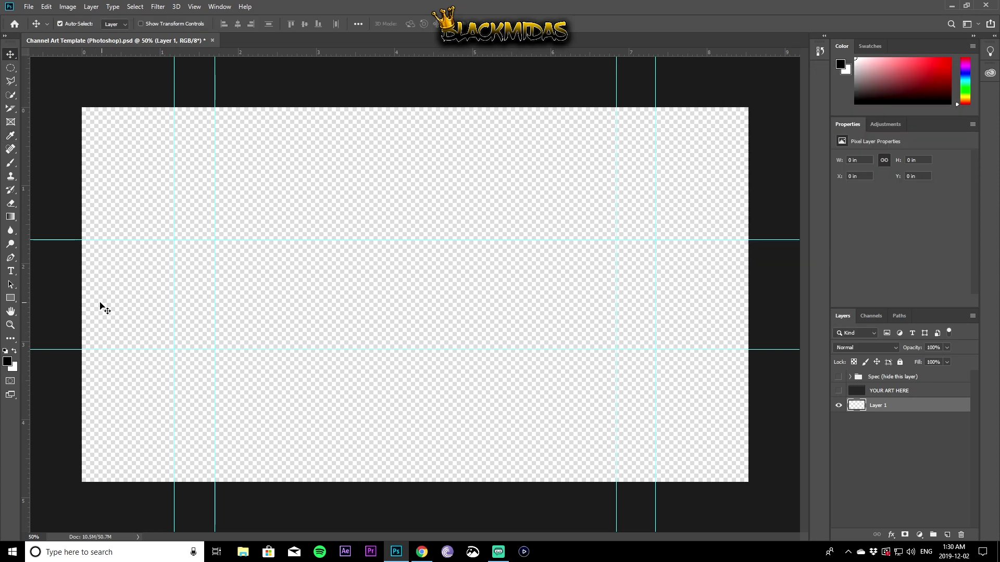
Draw black rectangles covering the canvas above and below the central band, extending past its edges, the lower one about 2706 × 614 px
left_click_drag(11, 298, 43, 297)
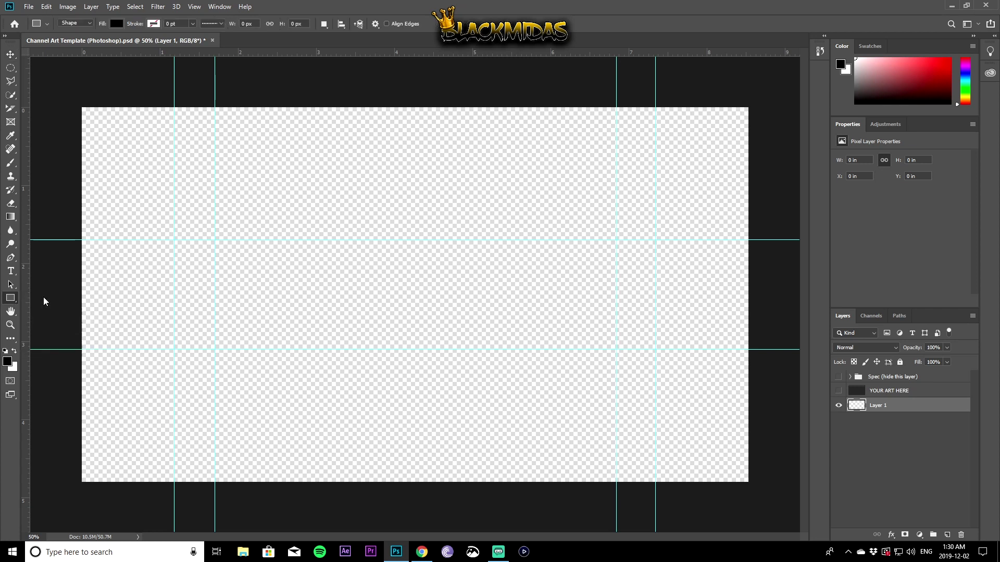
left_click_drag(72, 90, 774, 240)
left_click_drag(73, 350, 777, 509)
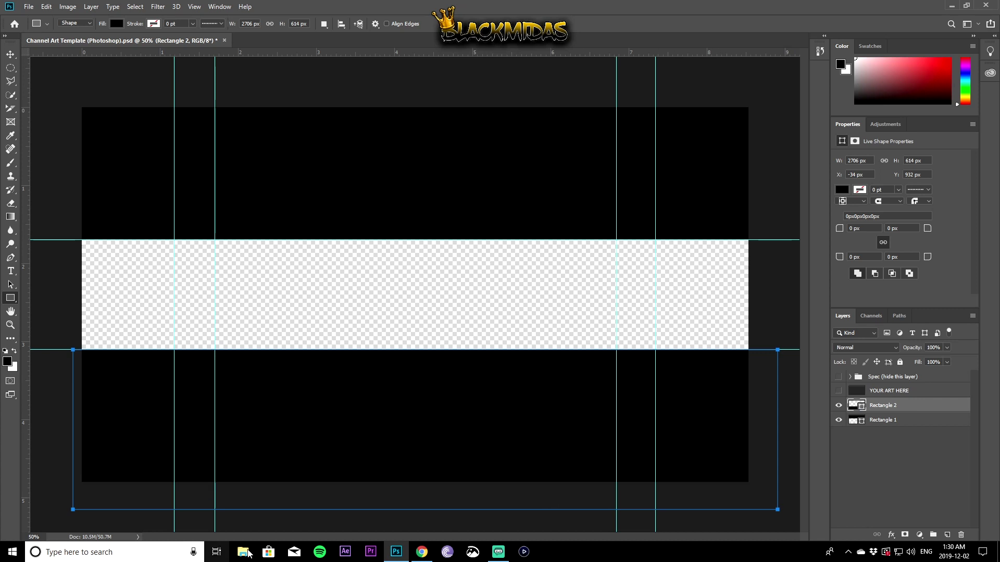
Switch to Chrome and search Google Images for "gtav BACKGROUND HD"
left_click(422, 552)
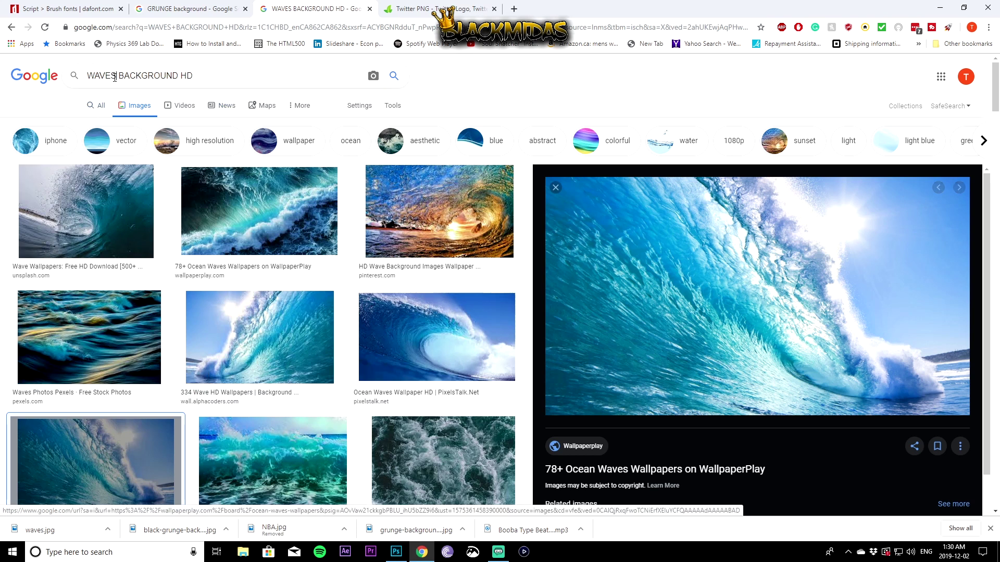
double_click(91, 82)
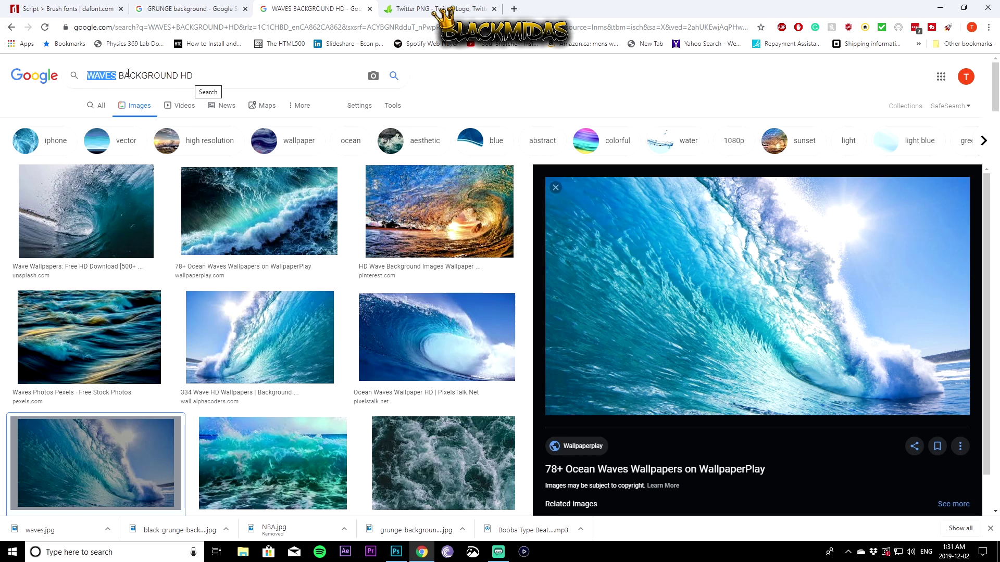
type("gta")
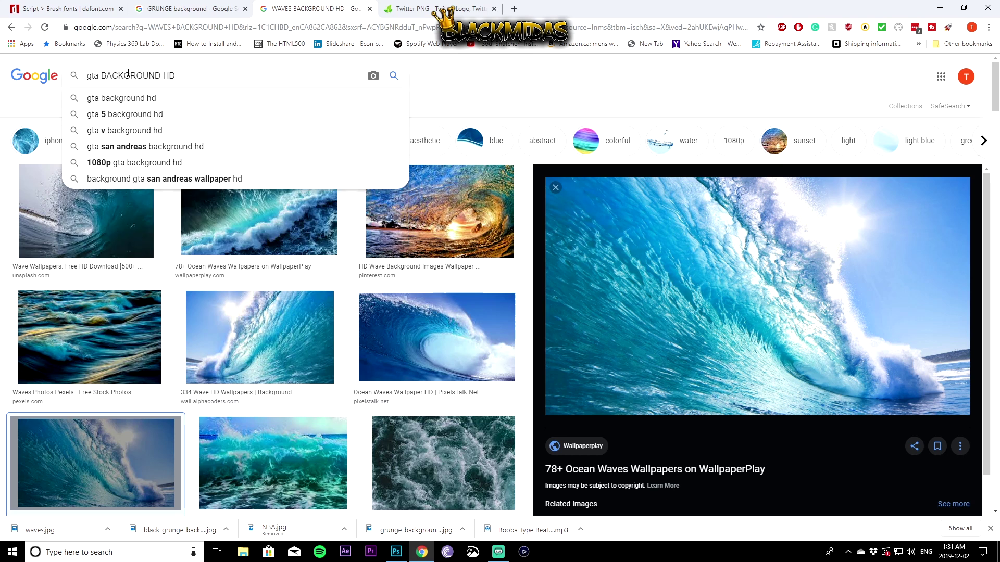
type("v")
key("Return")
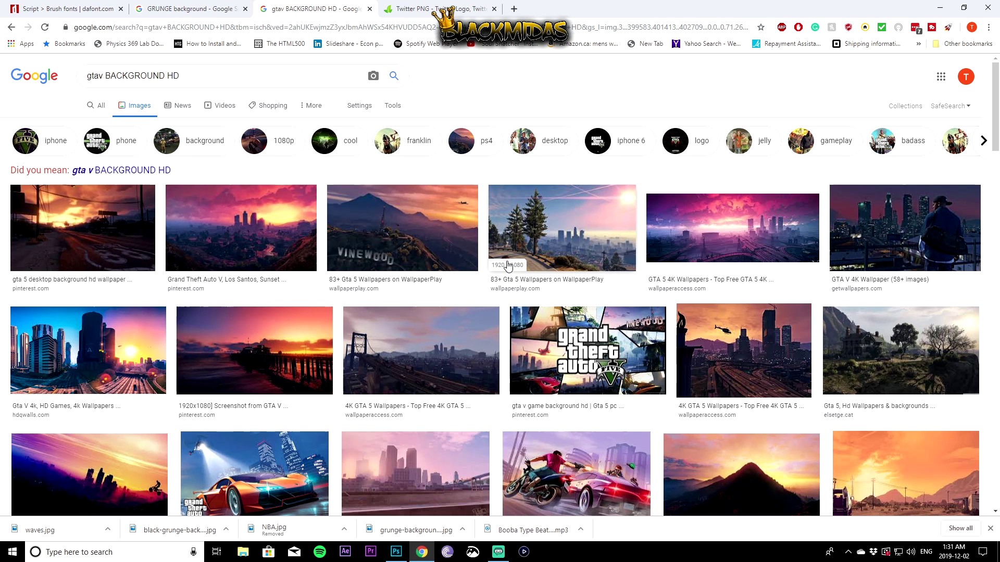
Search Google Images for "grunge BACKGROUND HD"
double_click(102, 77)
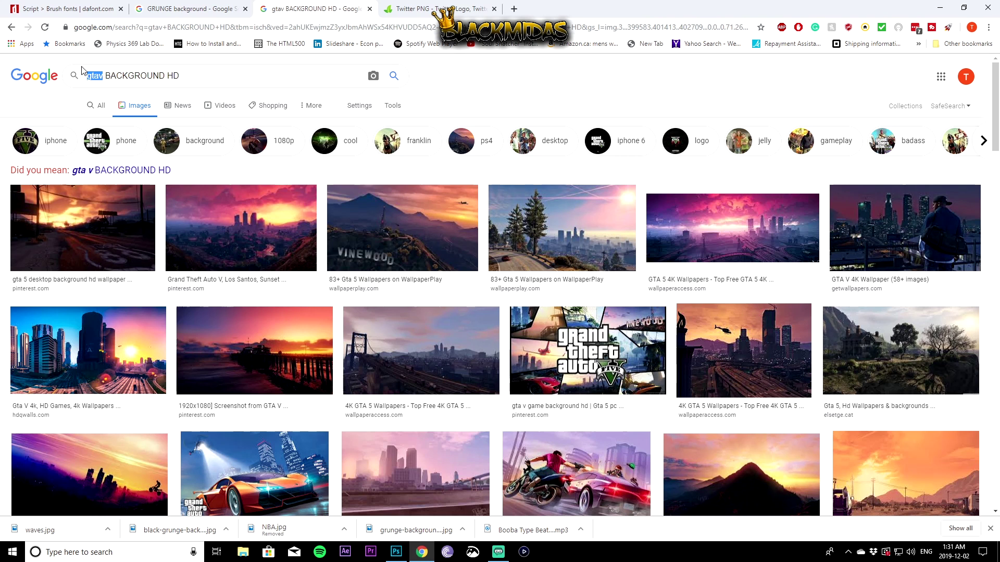
type("grunge")
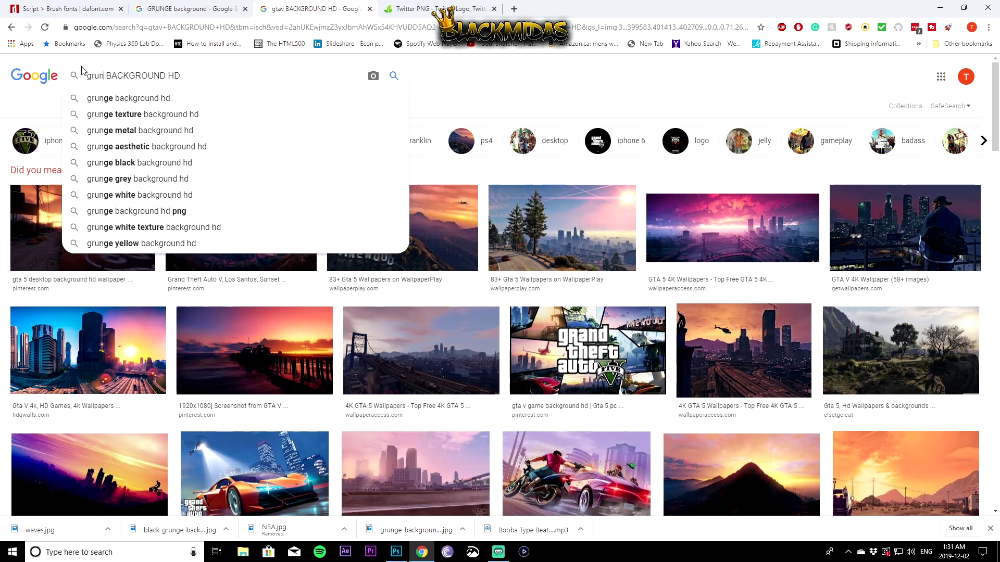
key("Return")
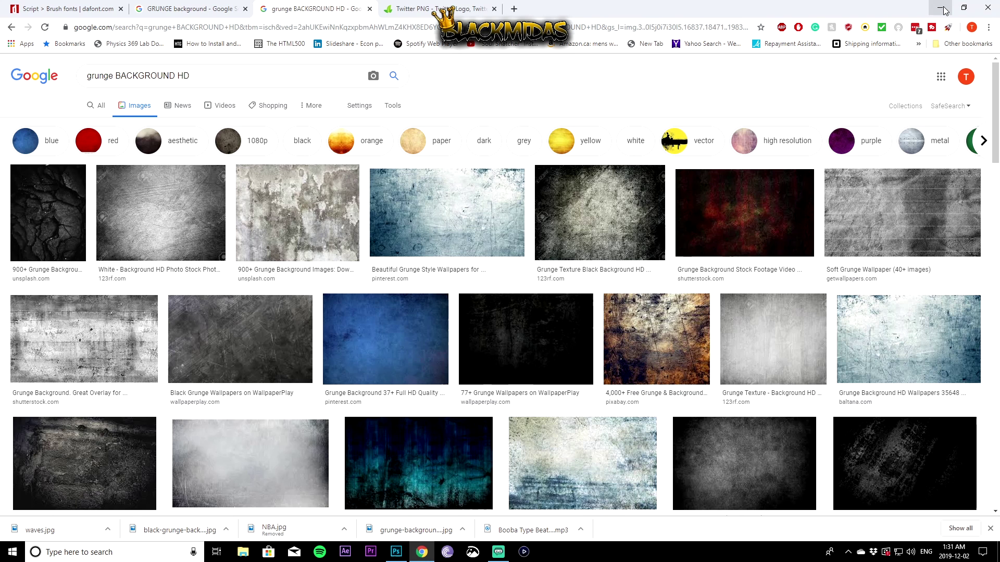
Examine the Script > Brush fonts on dafont and the Twitter images on CleanPNG, and return to Photoshop
key("ctrl+1")
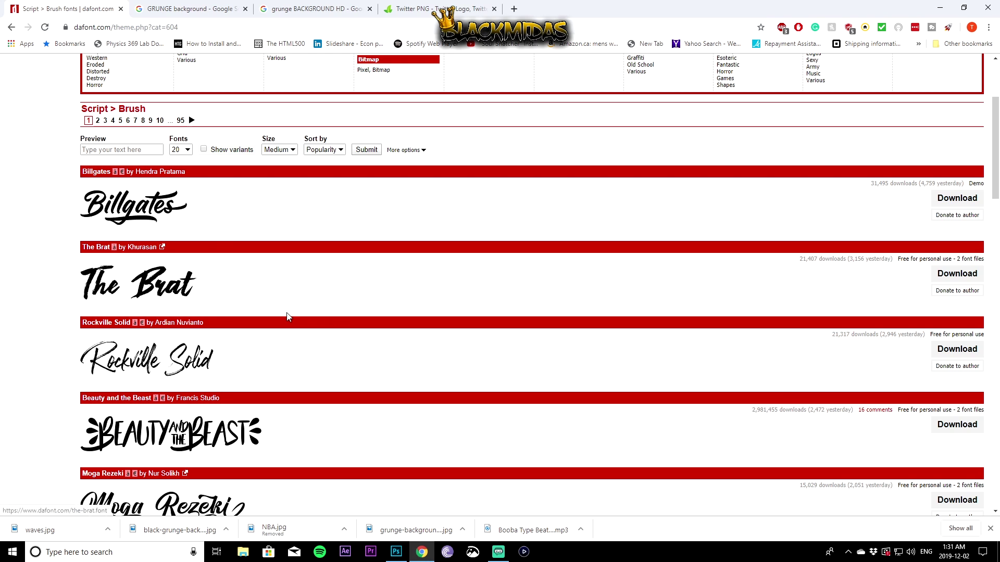
scroll(284, 322, "down", 1)
scroll(285, 322, "up", 4)
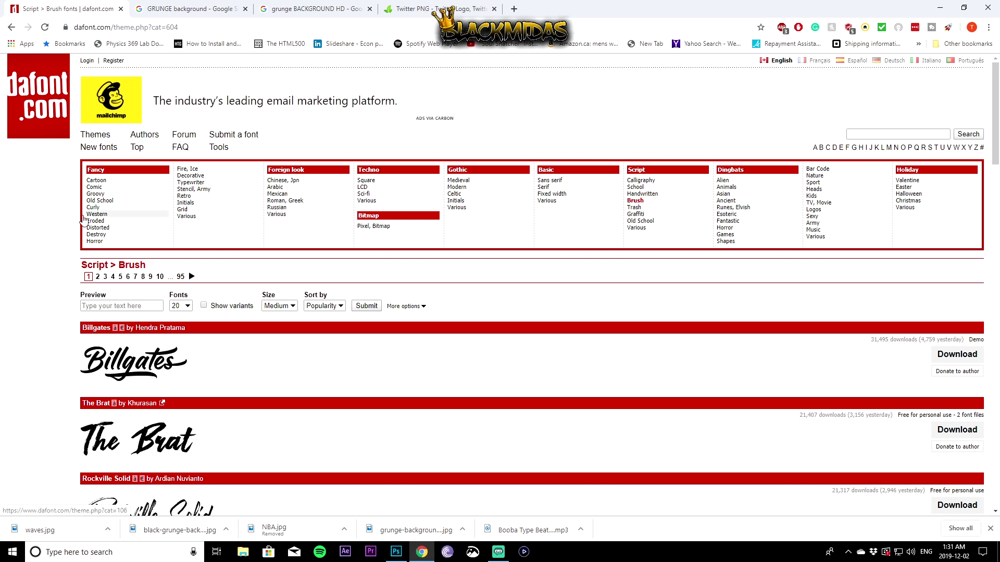
scroll(404, 404, "down", 4)
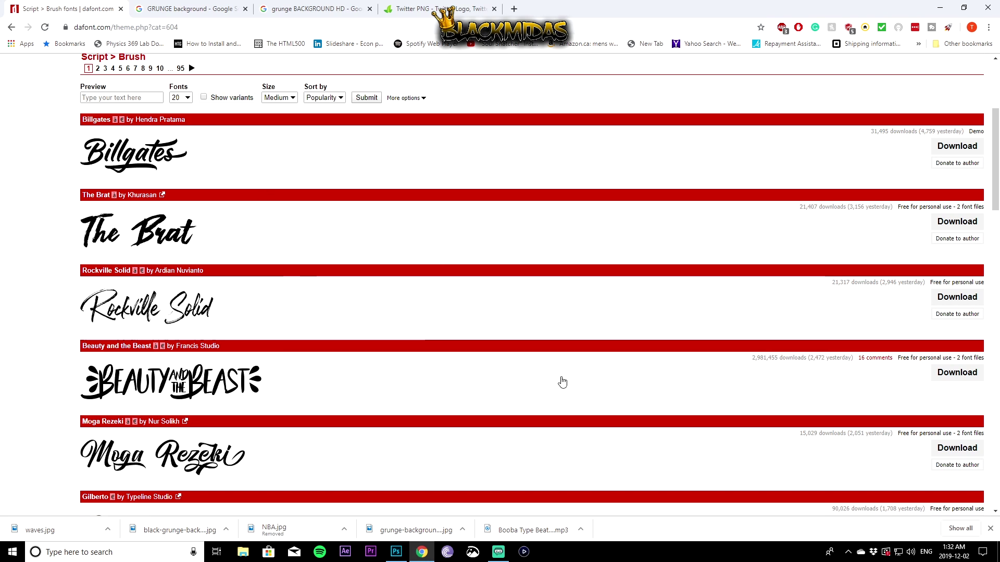
left_click(452, 8)
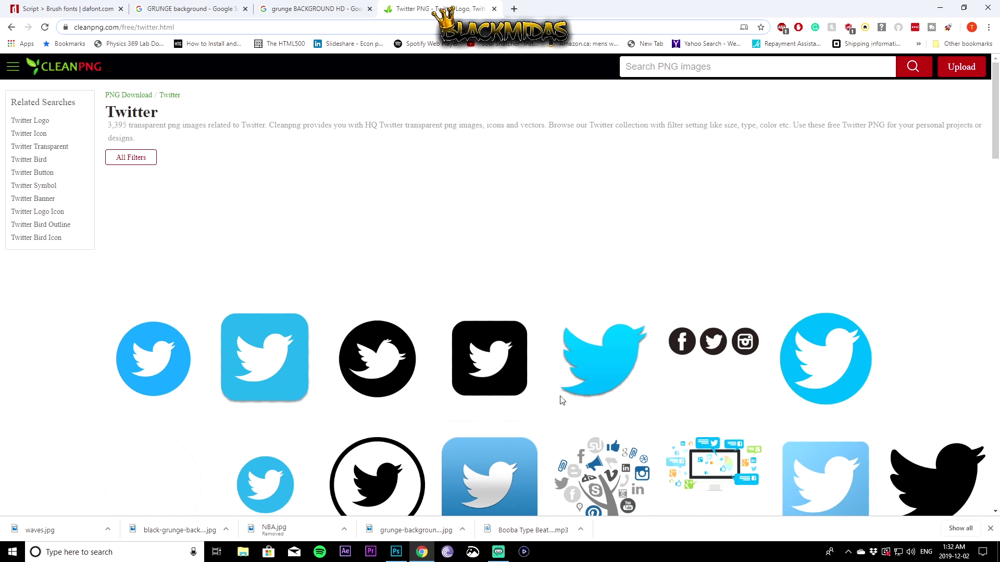
left_click(940, 8)
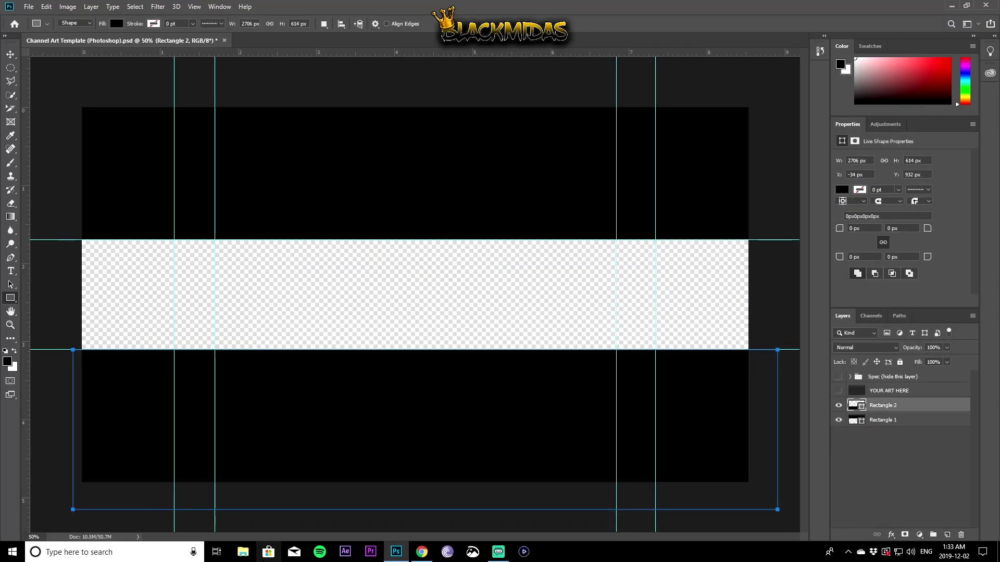
Place the waves image from File Explorer into the banner and move its layer beneath both black rectangles
left_click(242, 552)
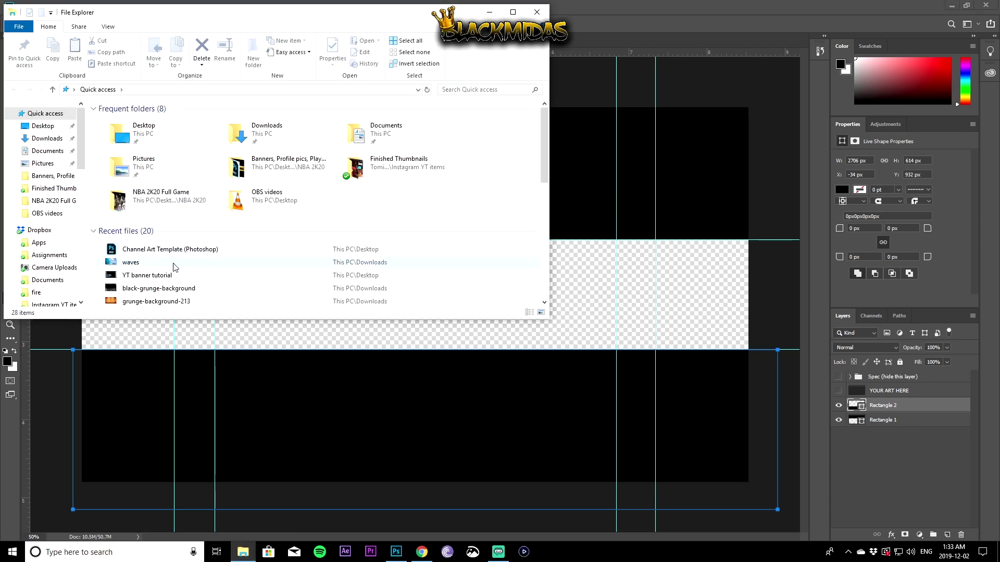
left_click_drag(130, 263, 618, 253)
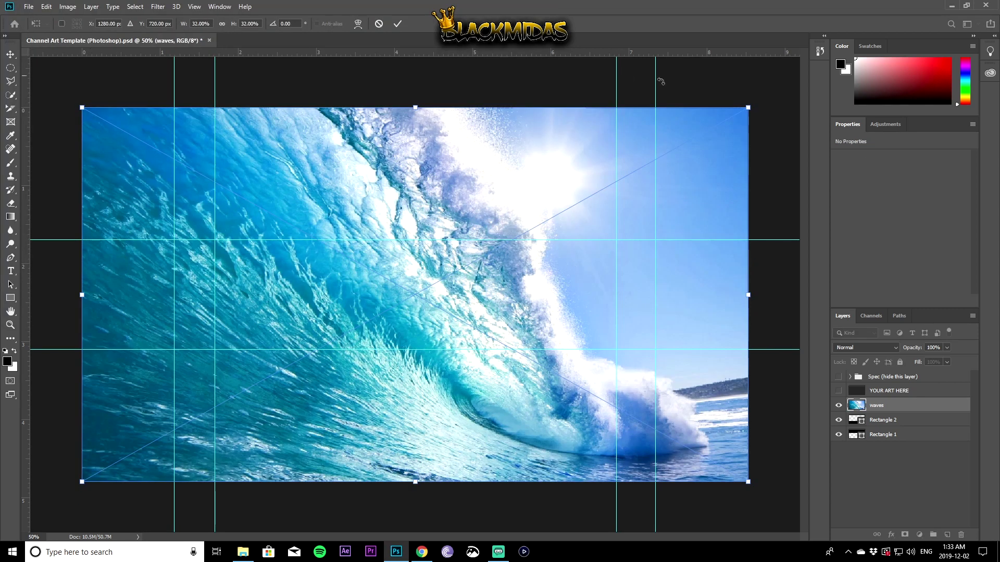
left_click_drag(883, 409, 891, 442)
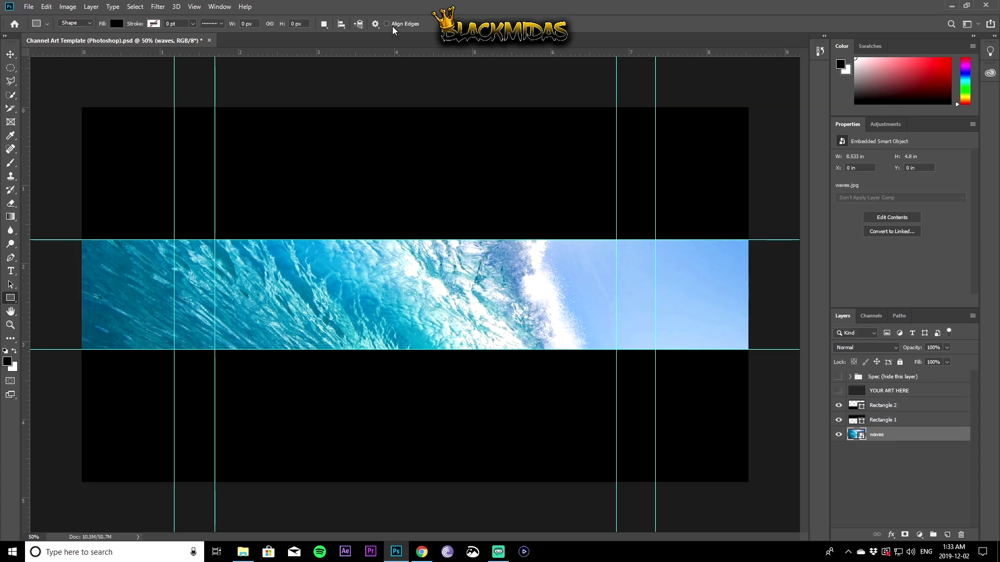
Place the grunge-background-213 image from File Explorer into the banner, directly above the waves layer
left_click(243, 552)
scroll(225, 290, "down", 2)
left_click_drag(156, 234, 295, 404)
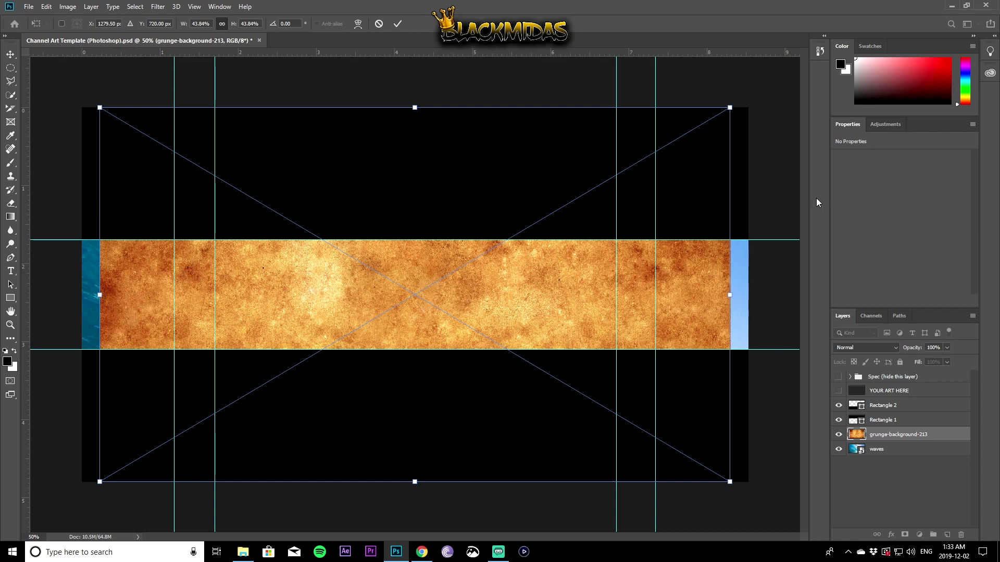
left_click(397, 24)
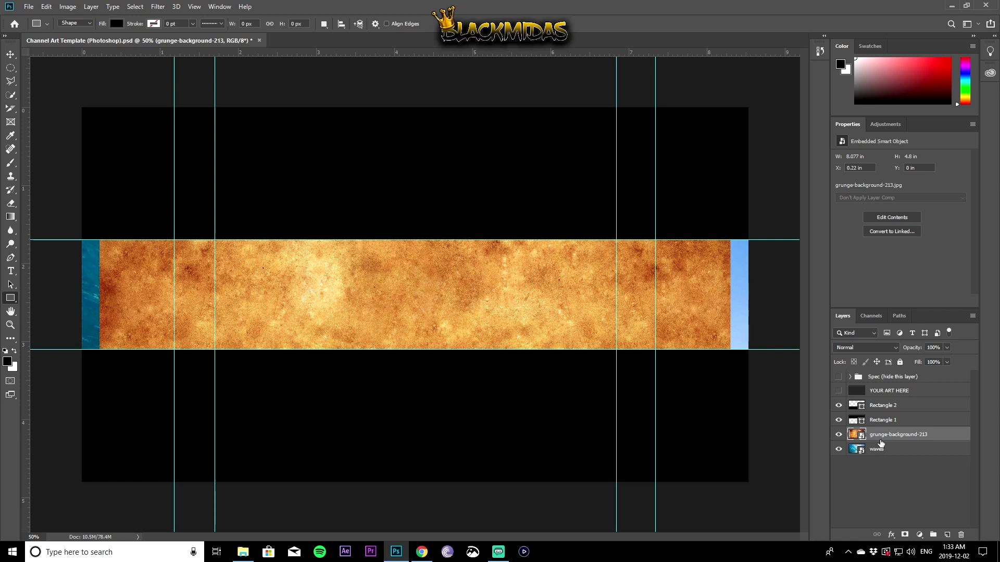
Set the grunge-background-213 layer's opacity to 50%
double_click(935, 348)
type("50")
key("Return")
Scale the grunge image to the full canvas width, about 8.533 × 5.013 in
key("v")
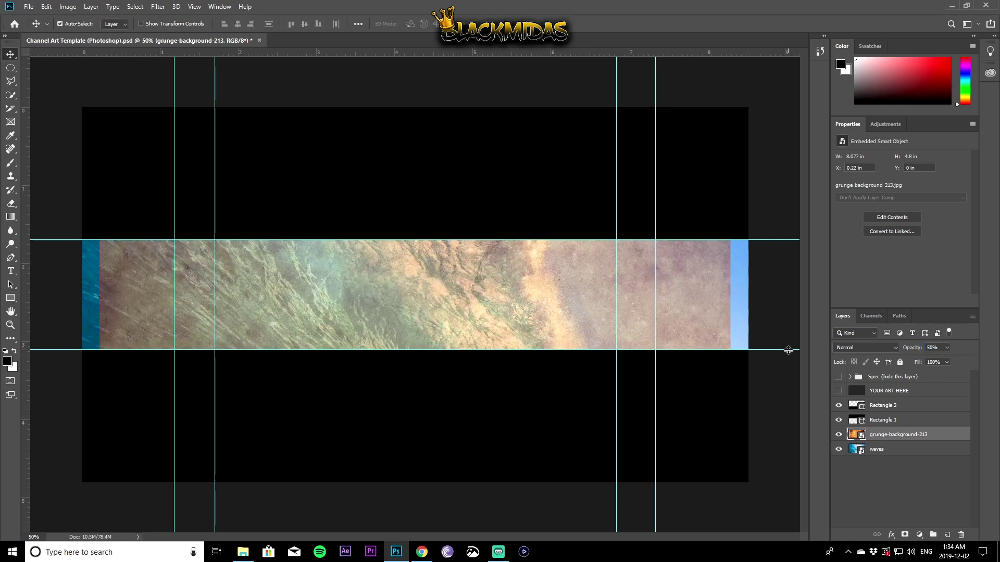
key("ctrl+t")
left_click_drag(100, 107, 83, 100)
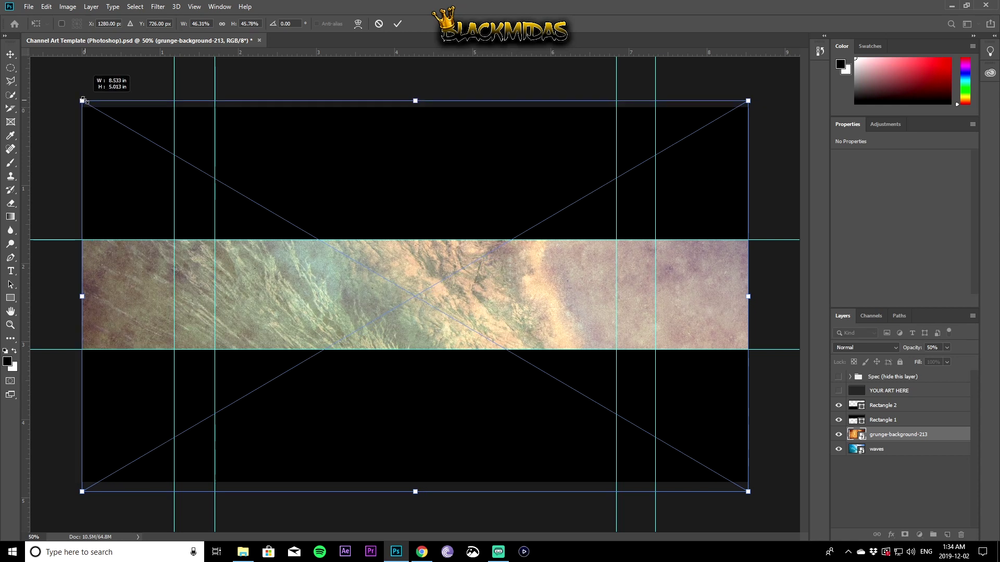
left_click(398, 24)
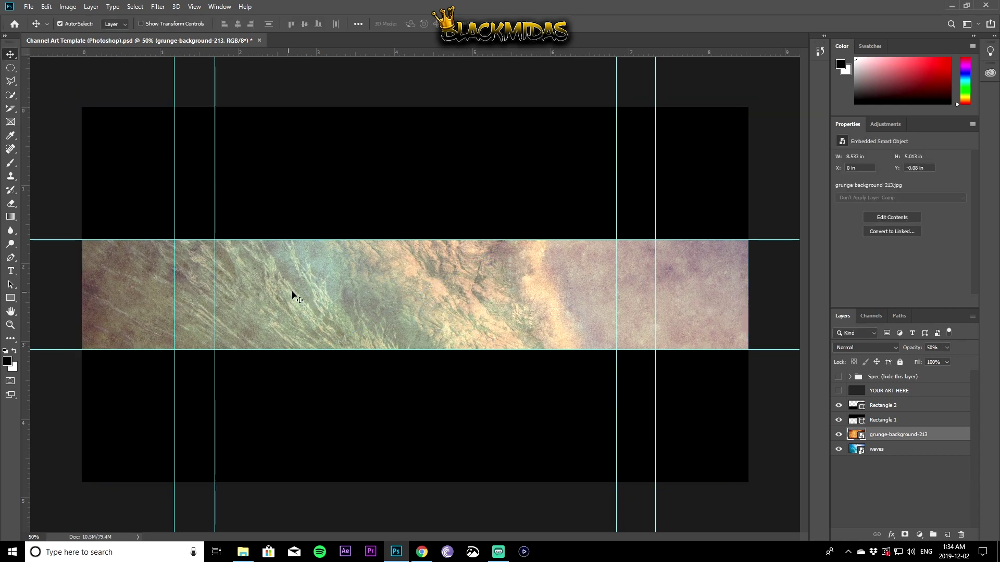
Set the grunge-background-213 layer's blend mode to Overlay
left_click(892, 347)
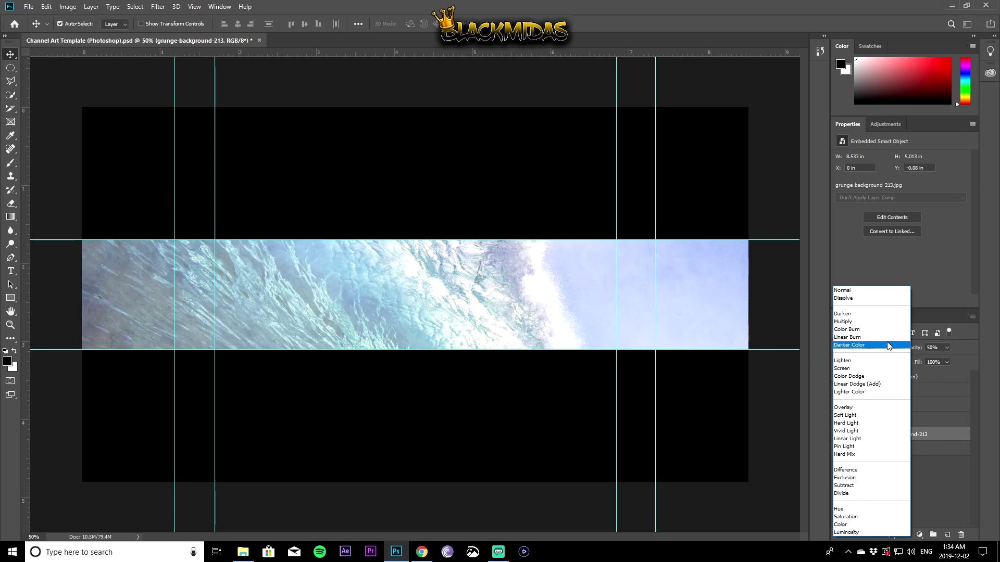
left_click(871, 410)
left_click(870, 409)
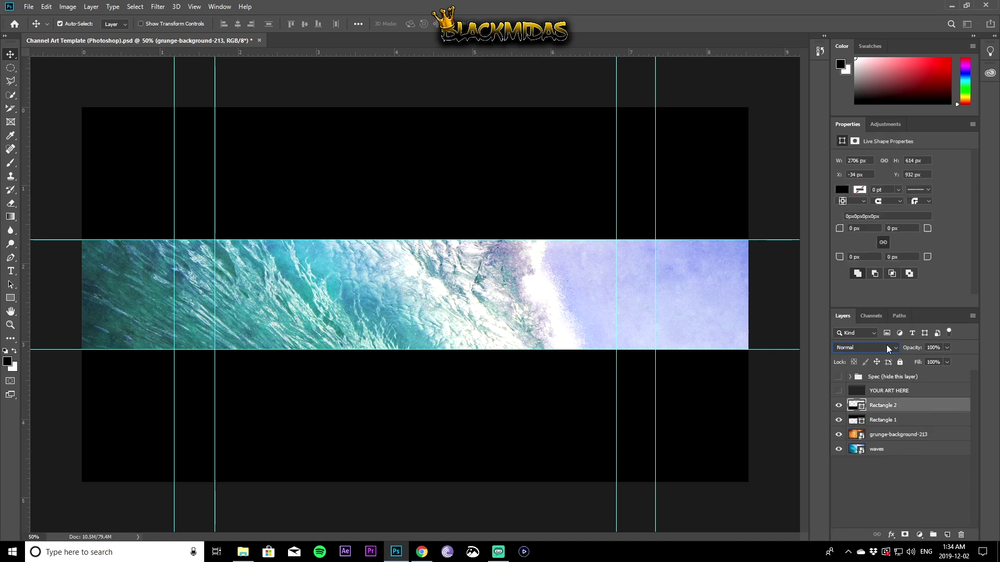
left_click(880, 435)
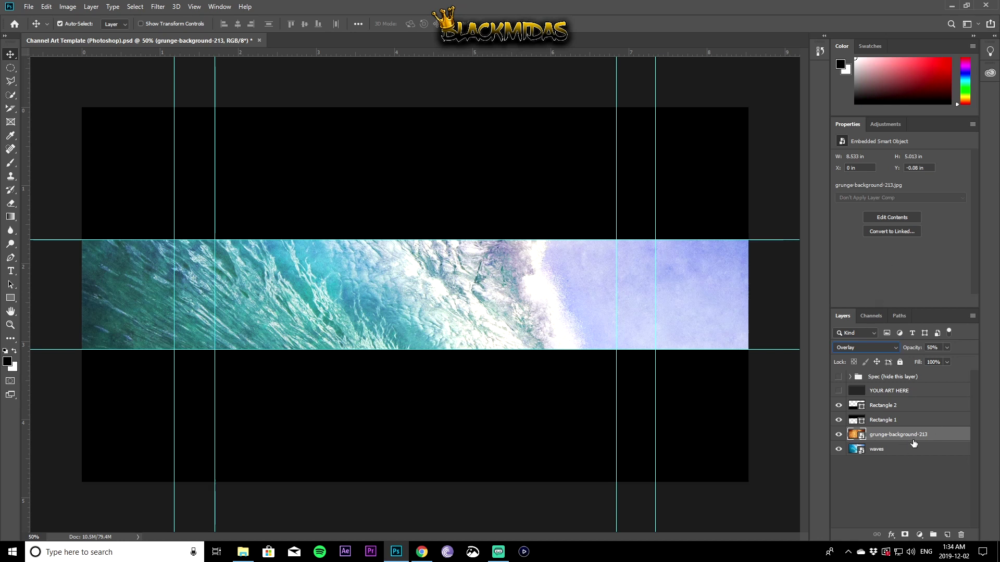
Add a Hue/Saturation adjustment above the waves layer and enable Colorize
left_click(892, 450)
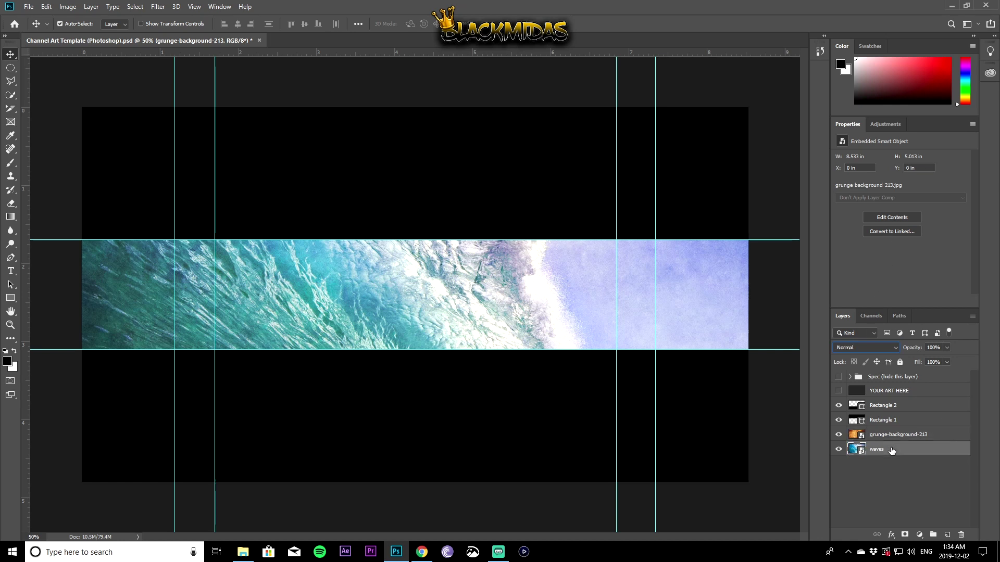
left_click(874, 128)
left_click(855, 158)
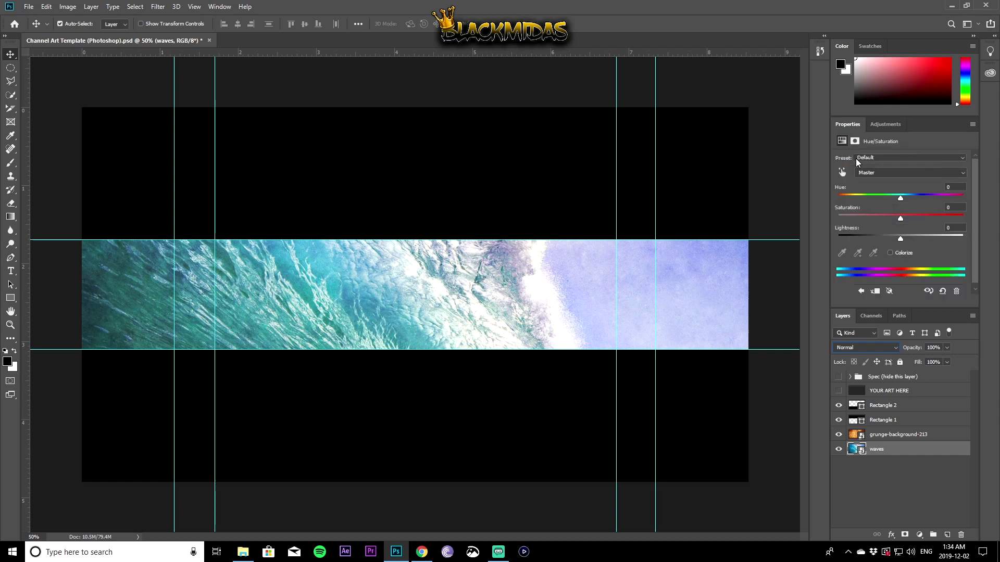
left_click(889, 253)
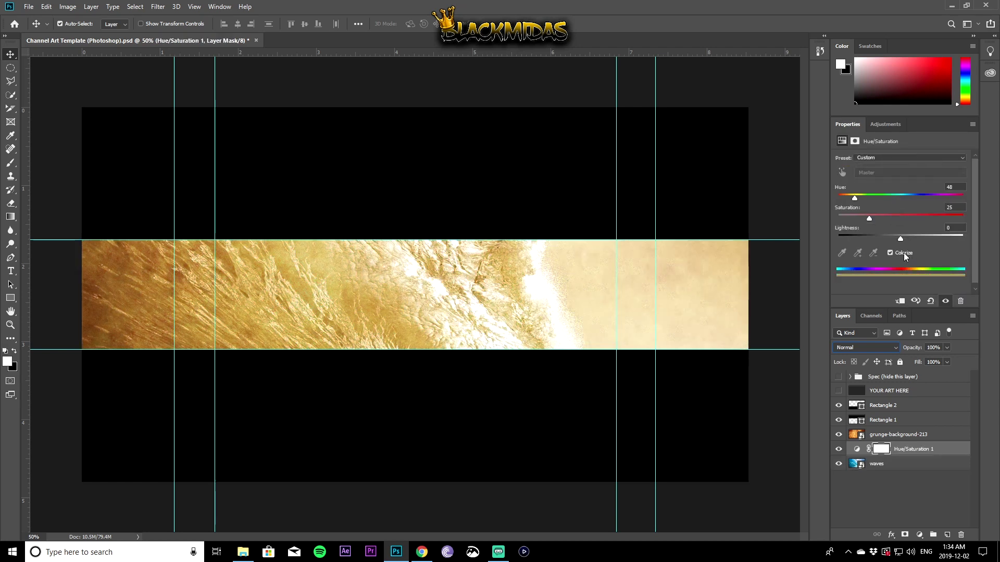
Move the Hue/Saturation adjustment above the grunge-background-213 layer and set its hue to 45, saturation to 37 and lightness to -3
left_click_drag(926, 451, 908, 431)
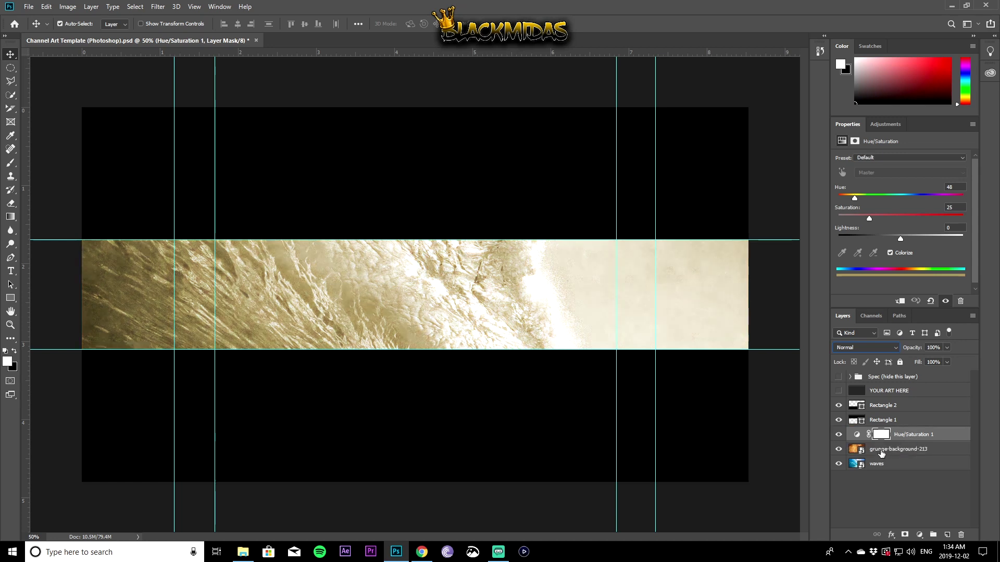
mouse_move(909, 436)
left_mouse_down()
mouse_move(909, 449)
mouse_move(908, 435)
left_mouse_up()
mouse_move(854, 199)
left_mouse_down()
mouse_move(923, 204)
mouse_move(828, 202)
mouse_move(854, 207)
left_mouse_up()
mouse_move(862, 216)
left_mouse_down()
mouse_move(898, 211)
mouse_move(875, 211)
left_mouse_up()
mouse_move(901, 239)
left_mouse_down()
mouse_move(864, 236)
mouse_move(907, 235)
mouse_move(898, 236)
left_mouse_up()
Add a text layer reading bLACKMIDAS in black 10 pt ObelixProCry on the waves strip
left_click(11, 275)
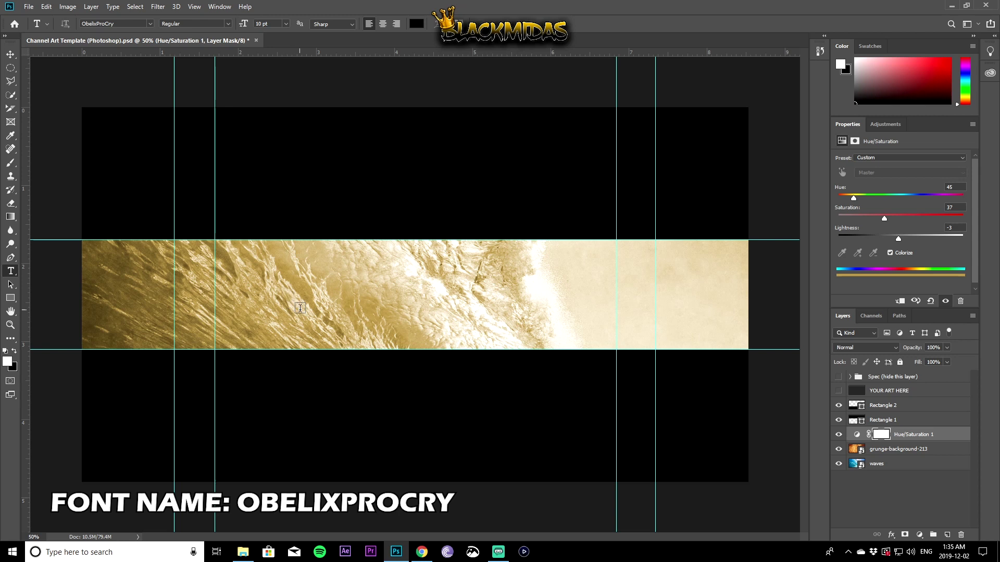
left_click(320, 303)
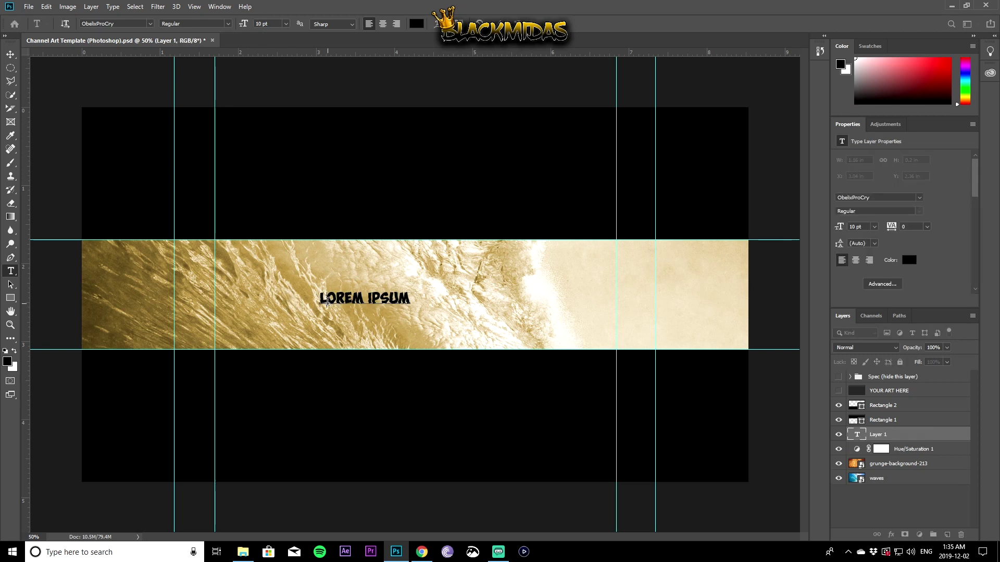
type("bLACKMIDAS")
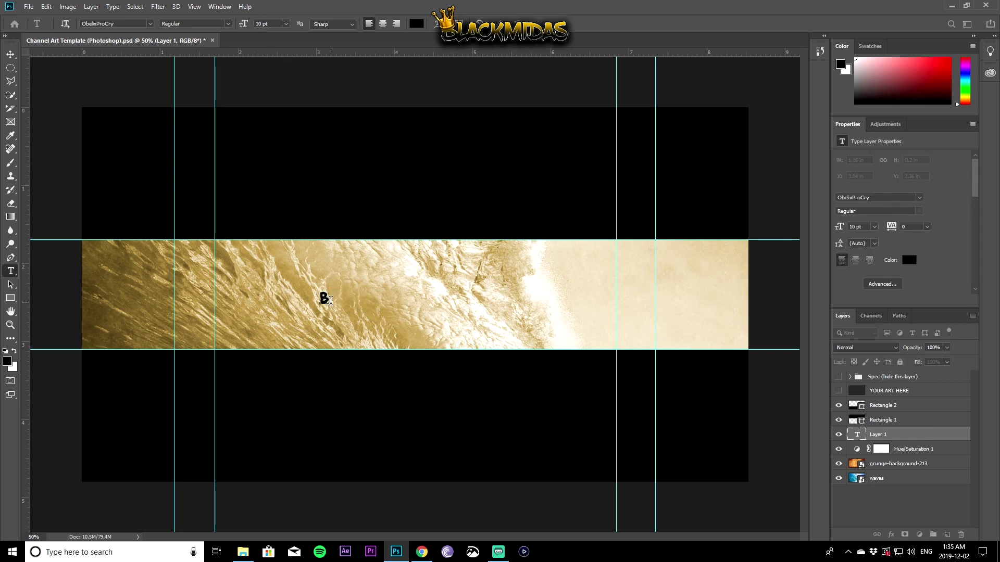
key("ctrl+Return")
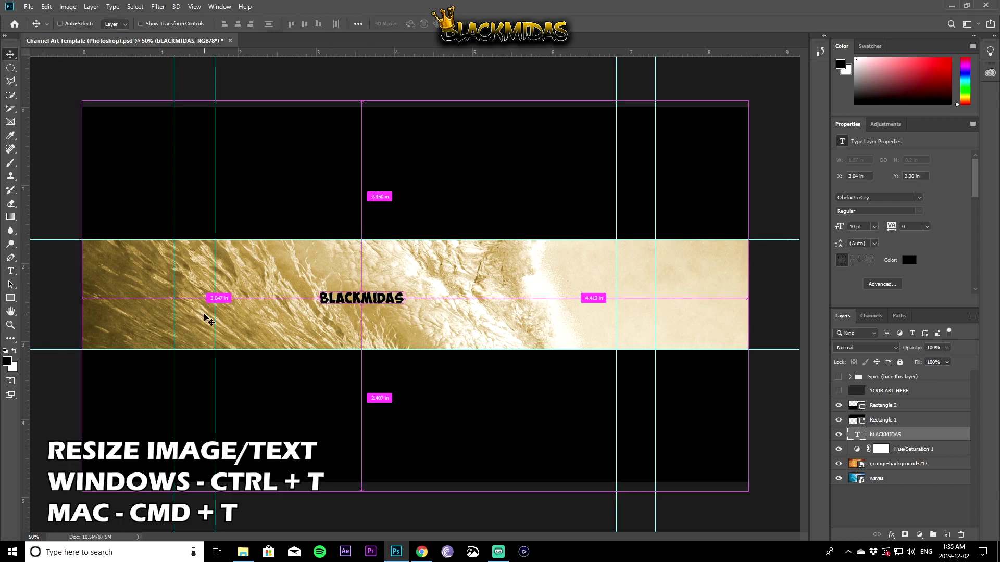
Scale the BLACKMIDAS text up to about 30.18 pt and place it right of the strip's centre, at about X 3.45 in, Y 2.11 in
key("ctrl+t")
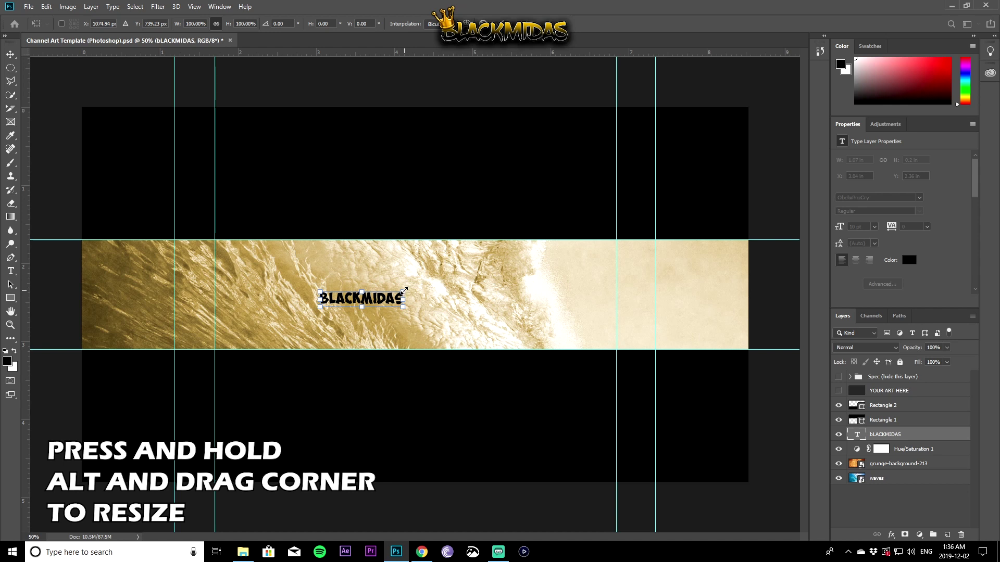
left_click_drag(404, 290, 463, 249)
left_click_drag(438, 297, 576, 260)
left_click_drag(521, 300, 545, 302)
key("Return")
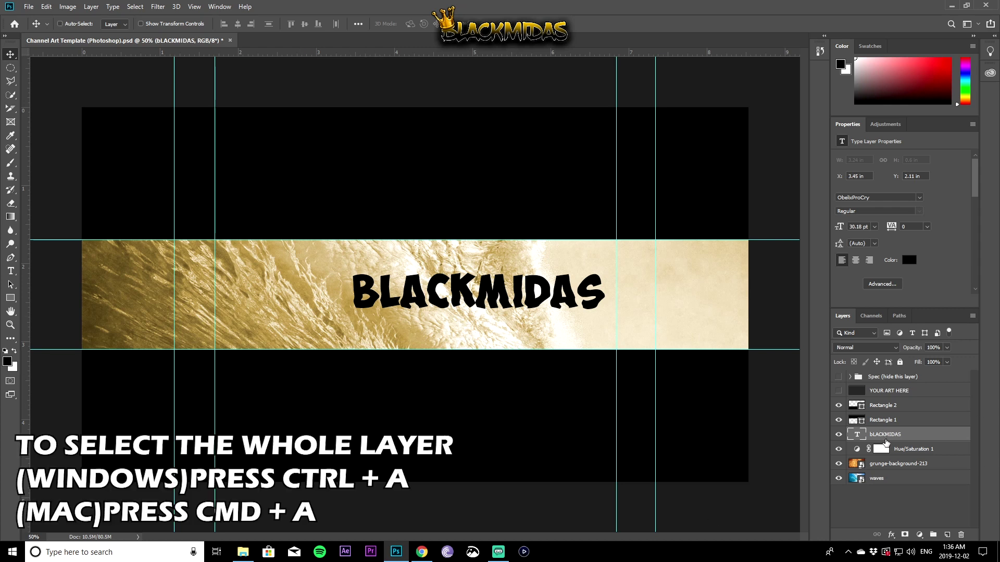
Select the whole canvas and align the BLACKMIDAS text layer to the selection's vertical centre
key("ctrl+a")
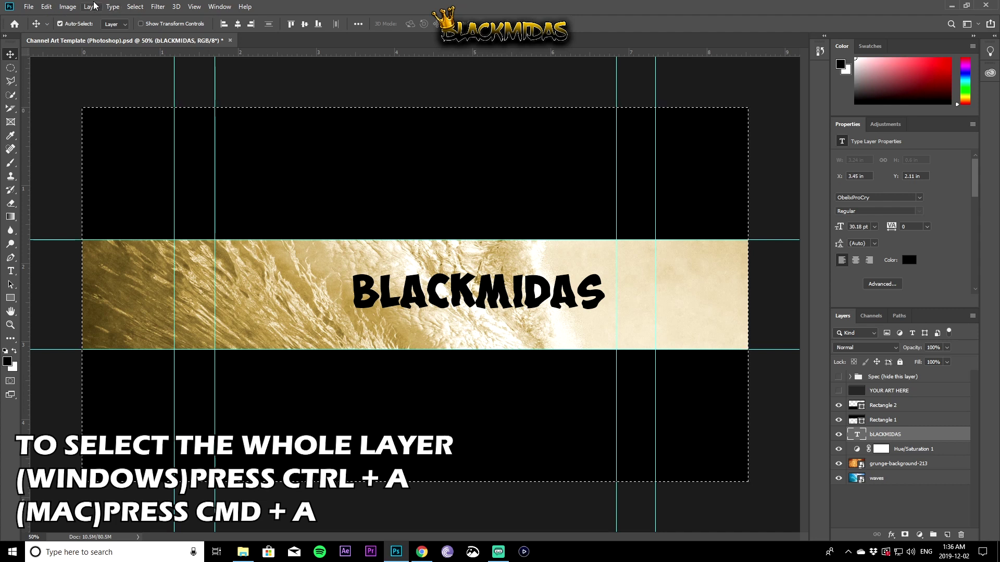
left_click(91, 6)
mouse_move(134, 322)
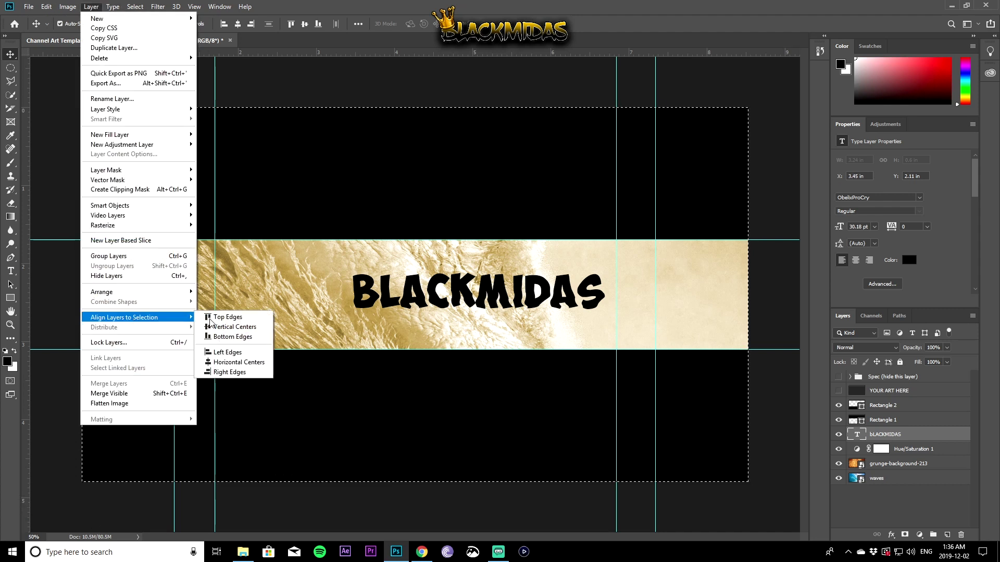
left_click(248, 327)
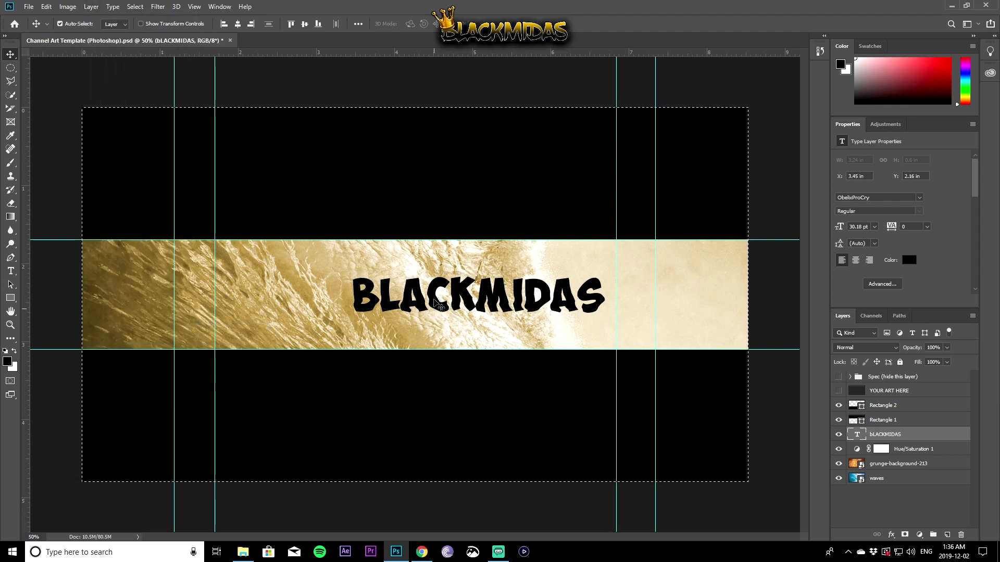
Try aligning the BLACKMIDAS text to the selection's horizontal centre, and undo that alignment
left_click(91, 6)
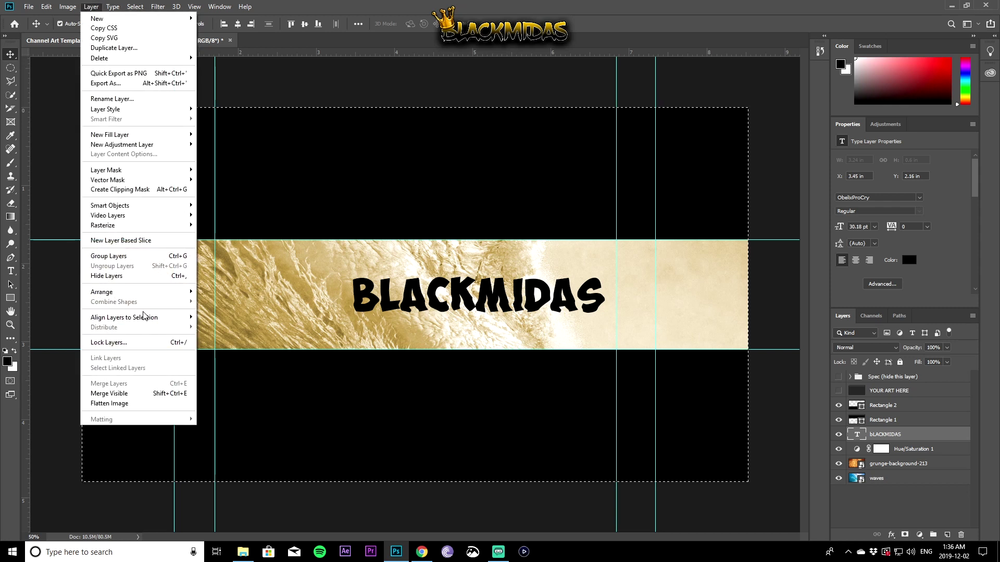
mouse_move(146, 319)
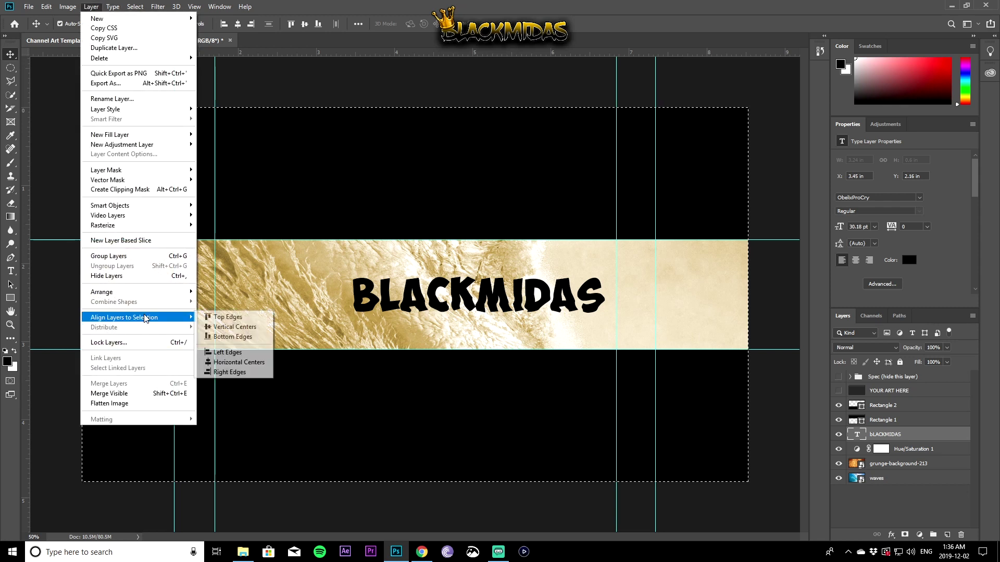
left_click(229, 363)
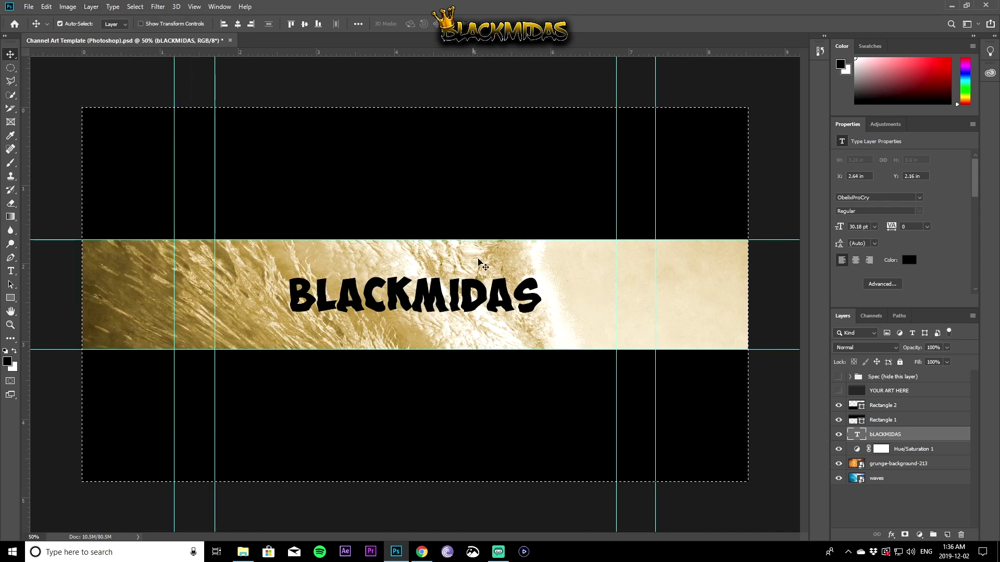
key("ctrl+z")
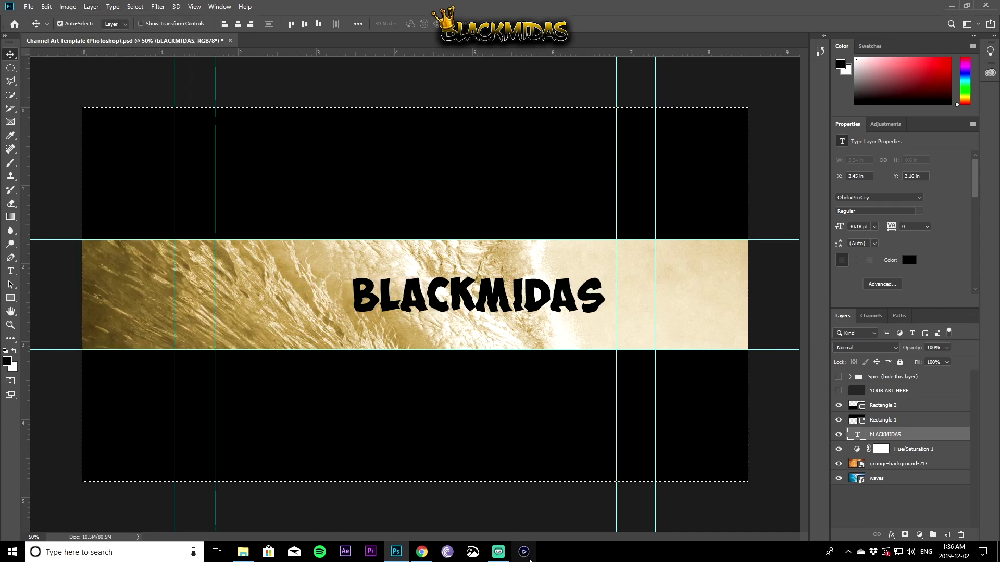
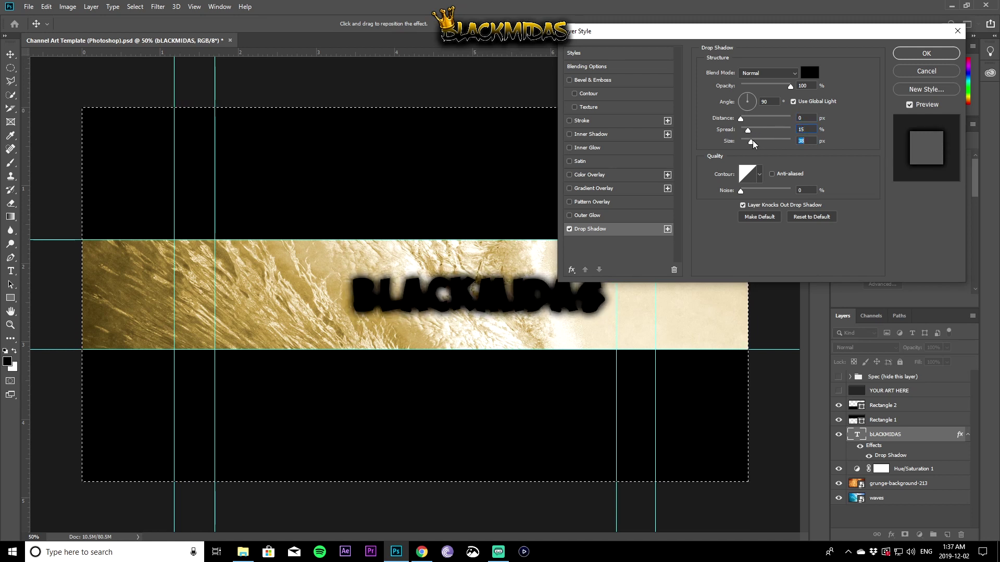
Add a white Outer Glow effect to the BLACKMIDAS text and set its size to 18 px
left_click(569, 216)
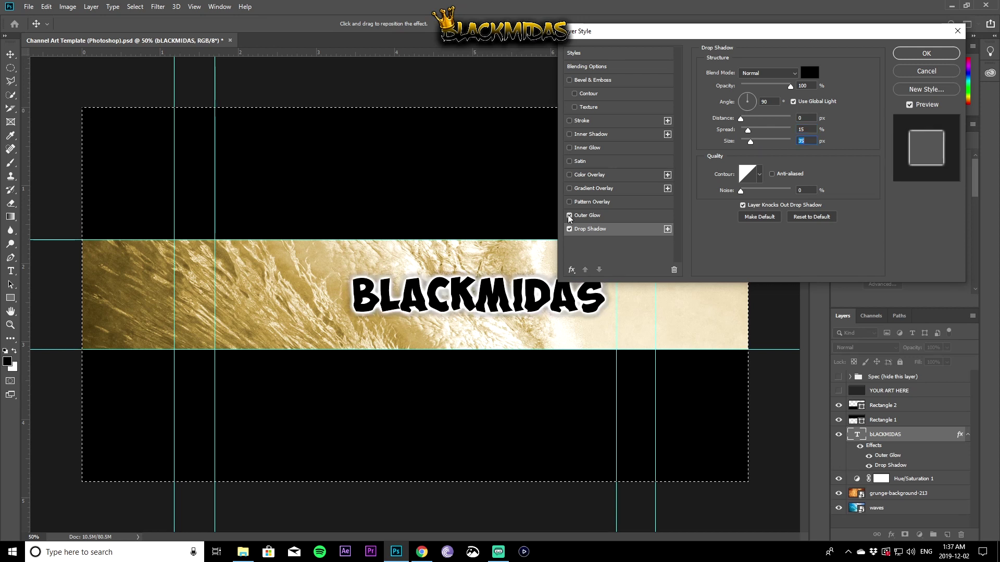
left_click(627, 216)
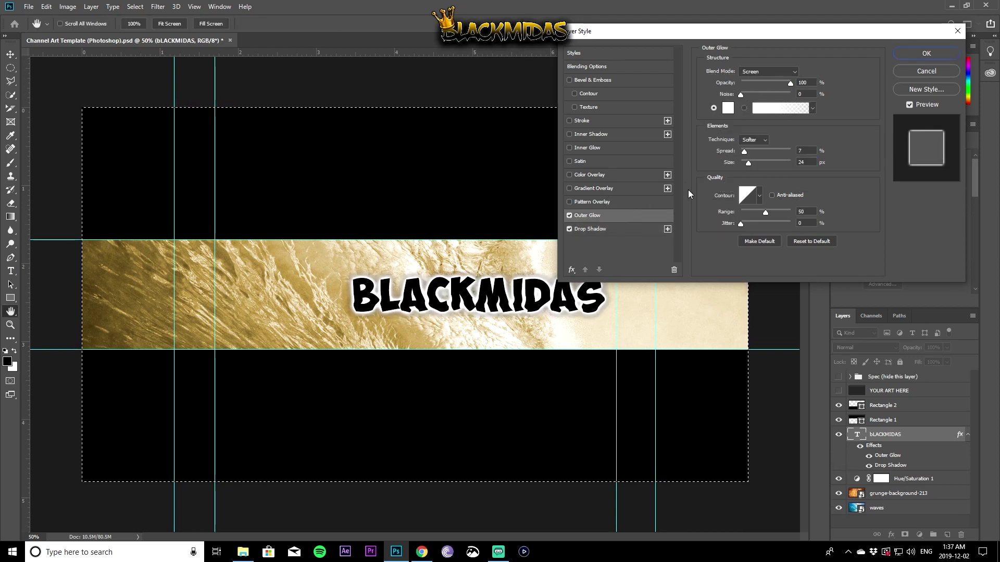
left_click(727, 109)
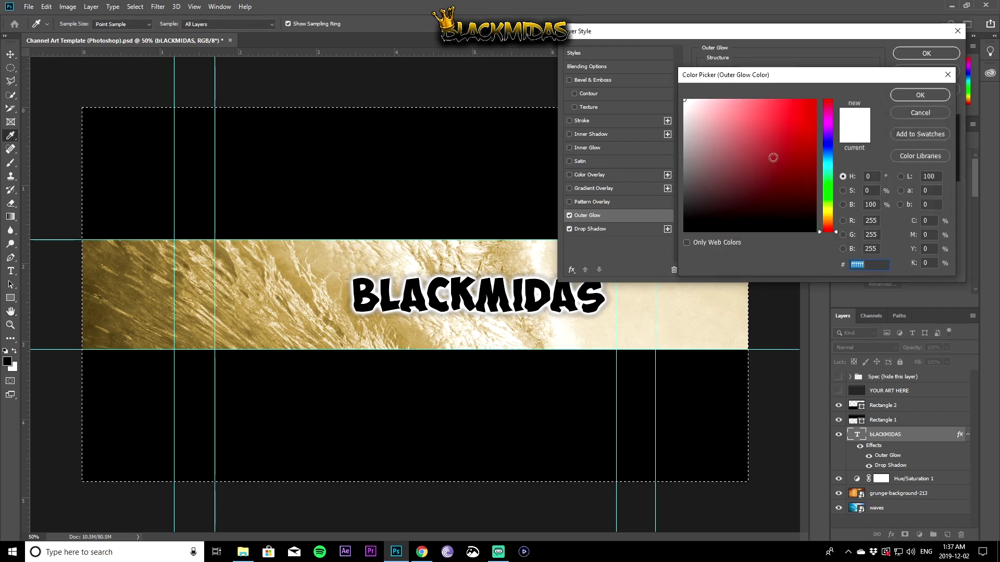
left_click(917, 96)
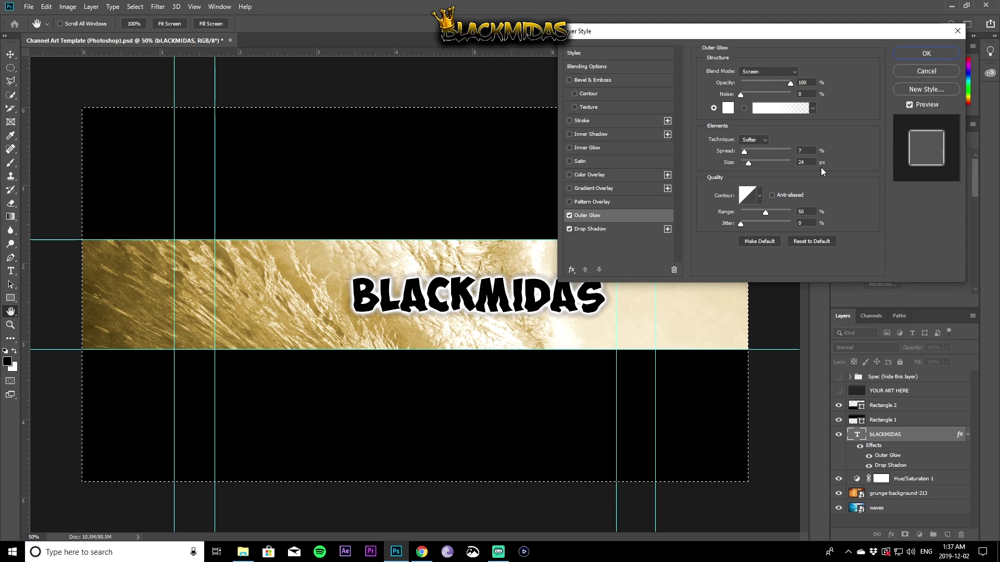
left_click_drag(750, 170, 750, 170)
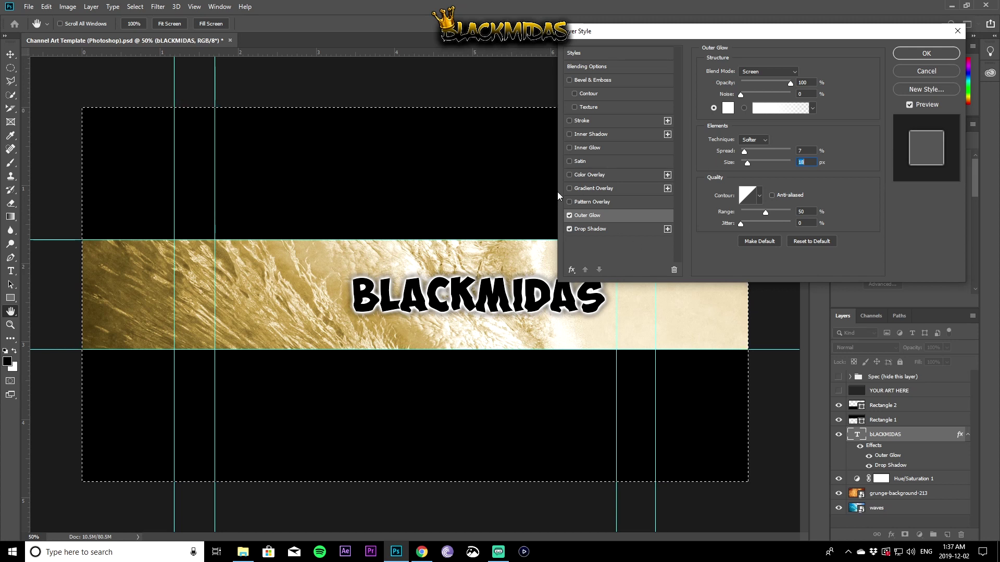
Add a linear black-to-gold Gradient Overlay to the BLACKMIDAS text and apply the layer style
left_click(586, 189)
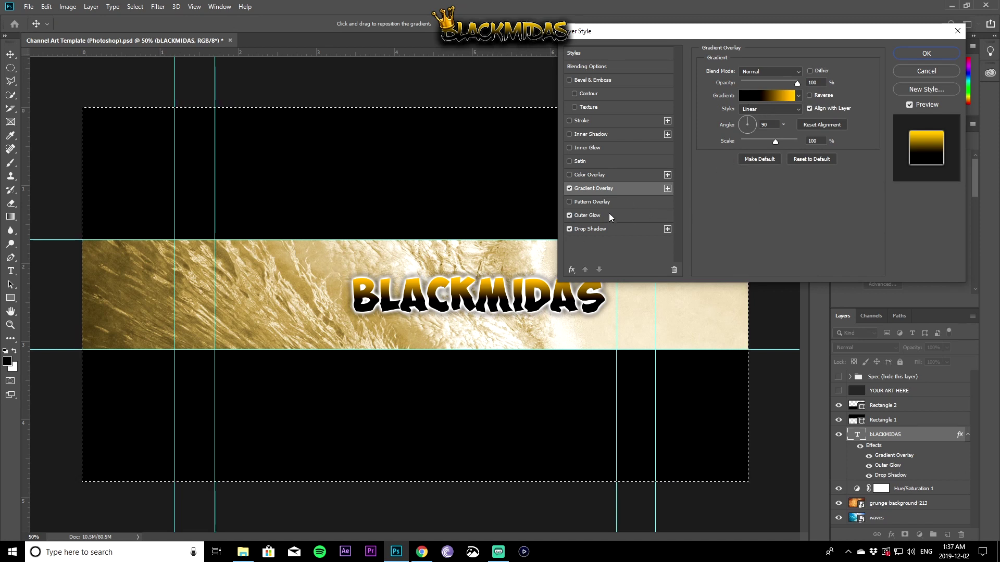
left_click(766, 96)
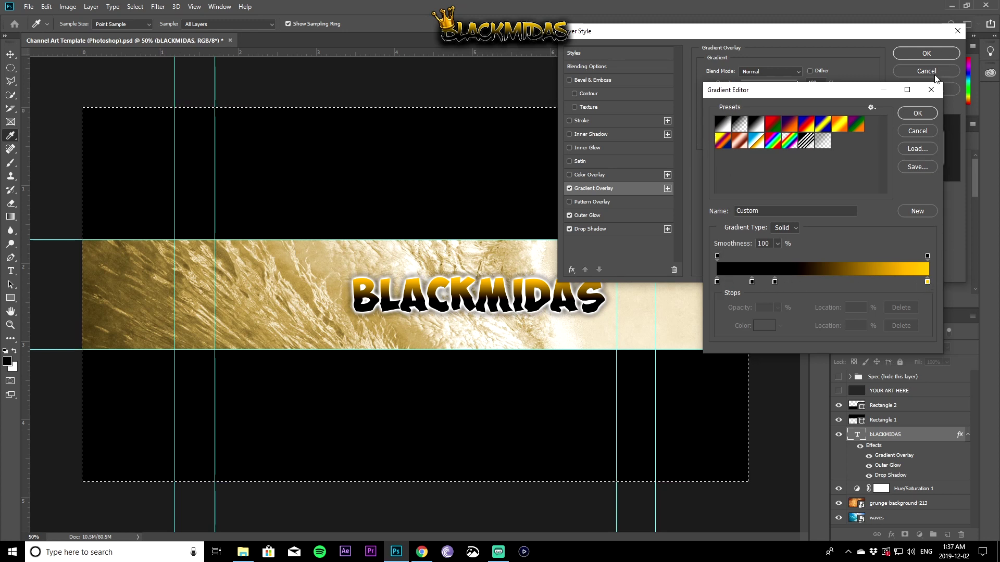
left_click(917, 113)
left_click(926, 53)
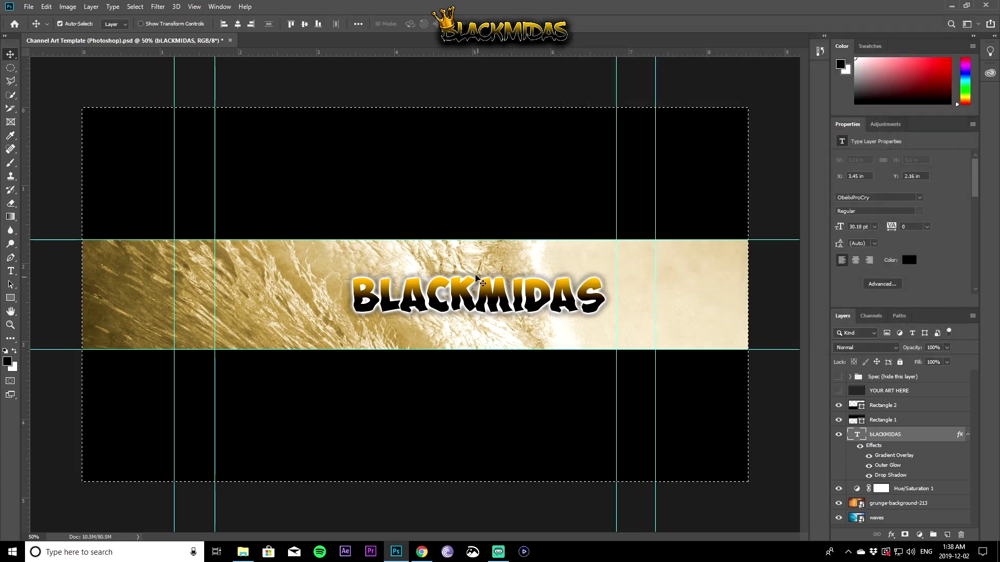
Add a Stroke effect to the BLACKMIDAS text and set its Outer Glow size to 32 px
right_click(890, 433)
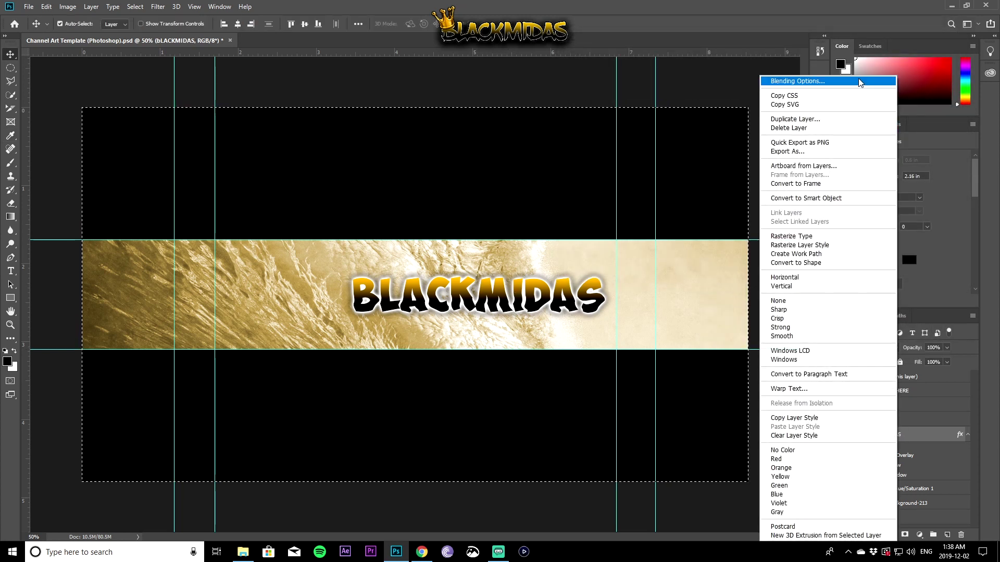
left_click(859, 83)
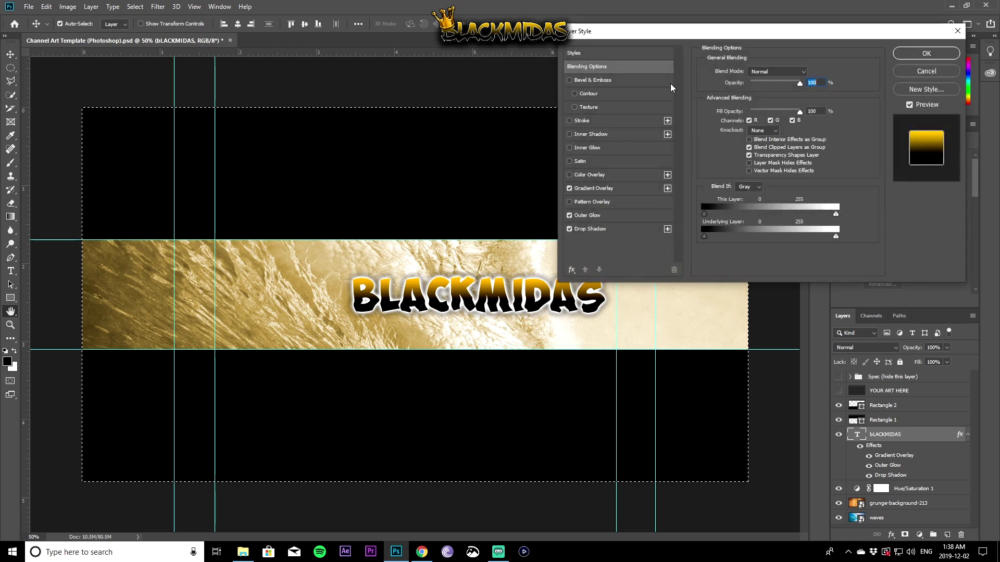
left_click(569, 121)
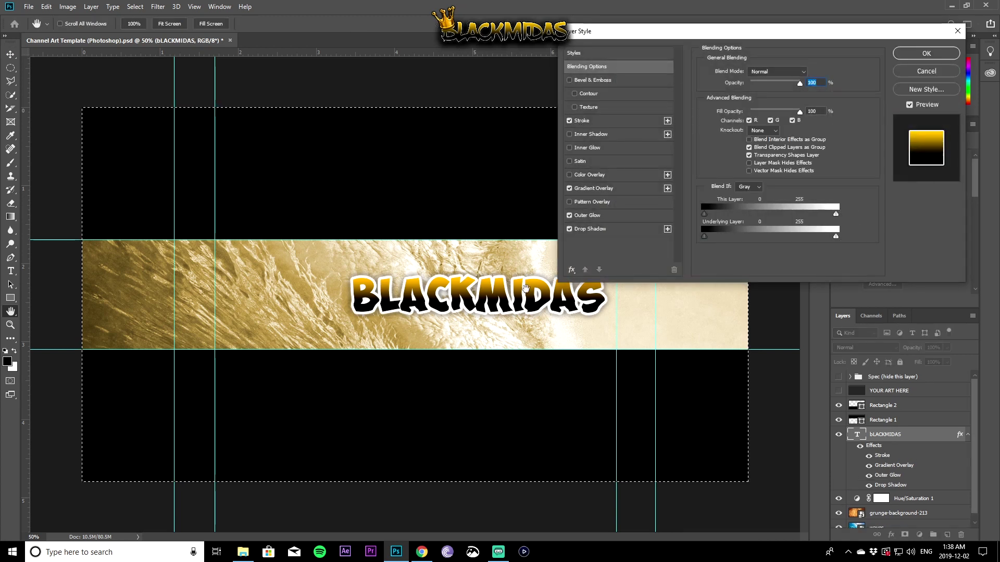
left_click(588, 216)
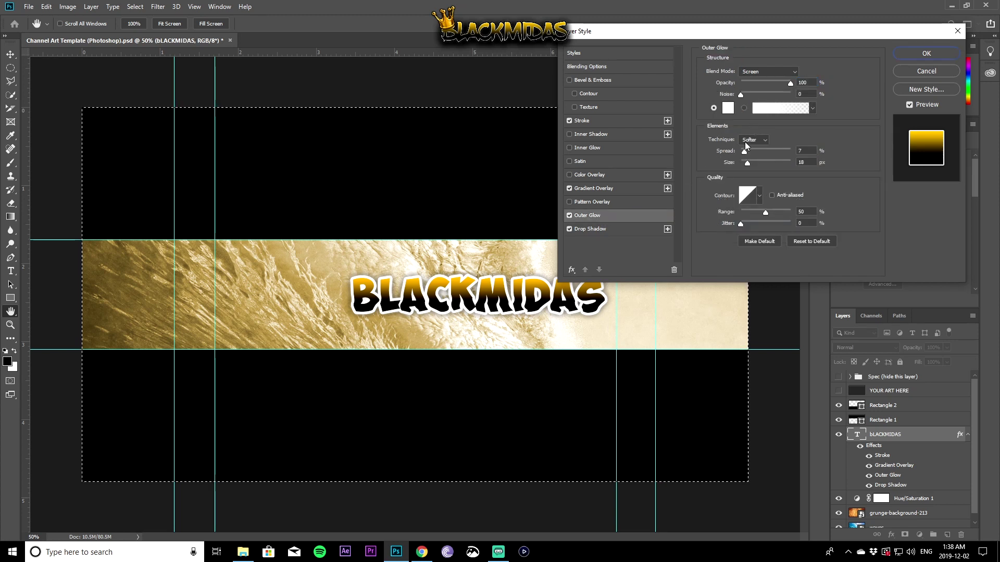
left_click_drag(748, 165, 751, 165)
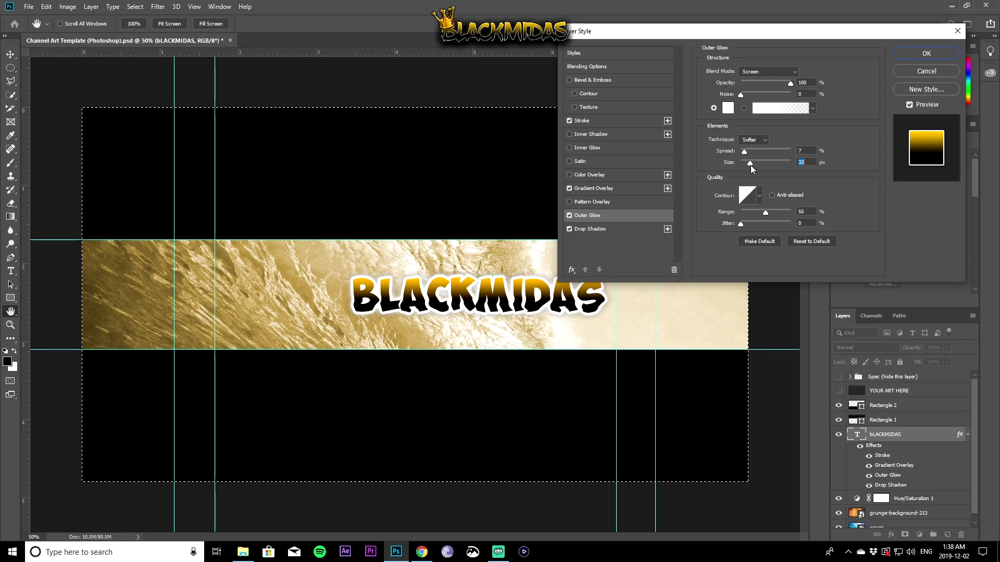
left_click(927, 54)
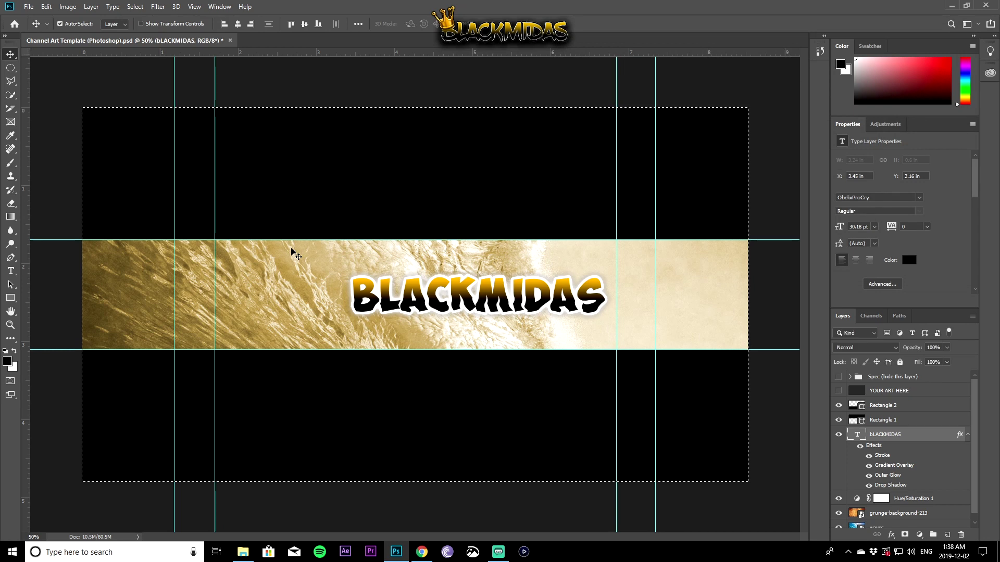
Clear the selection around the whole canvas, leaving the Move tool active
left_click(12, 271)
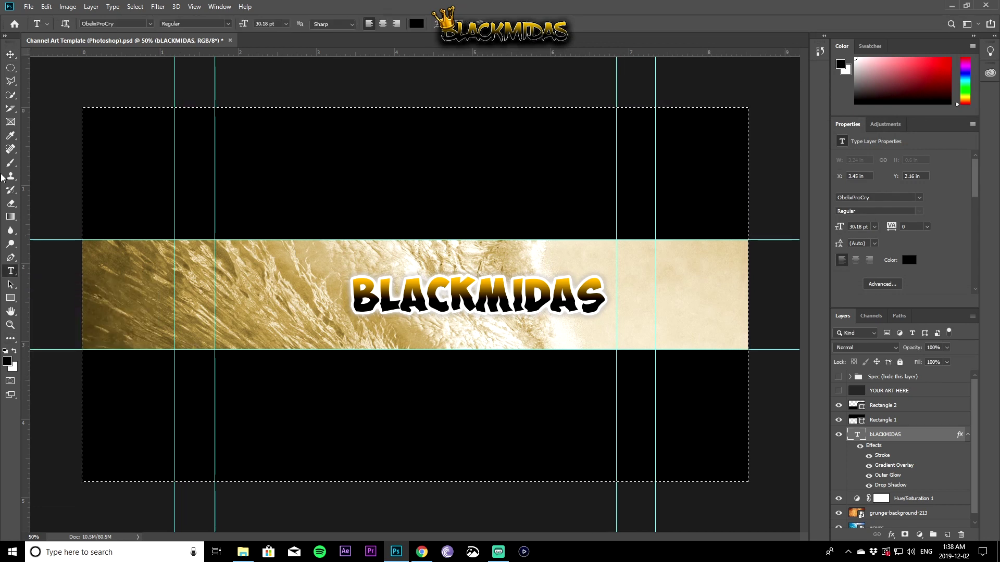
left_click(10, 55)
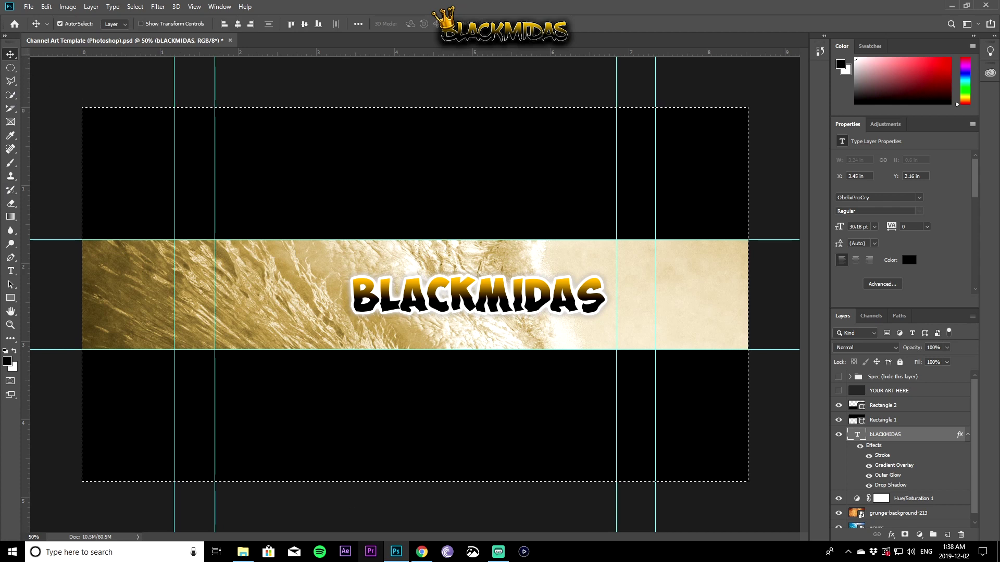
mouse_move(244, 556)
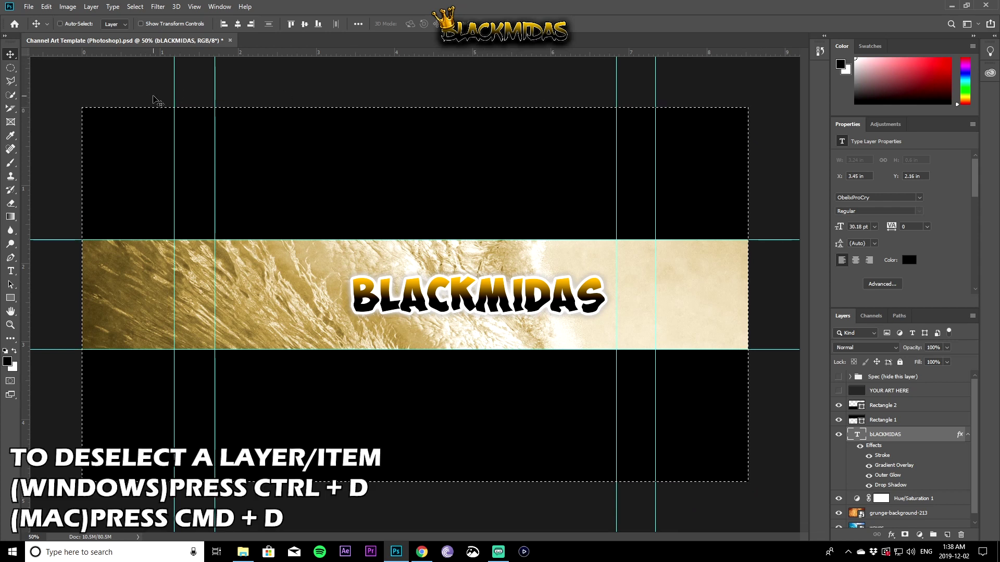
key("ctrl+d")
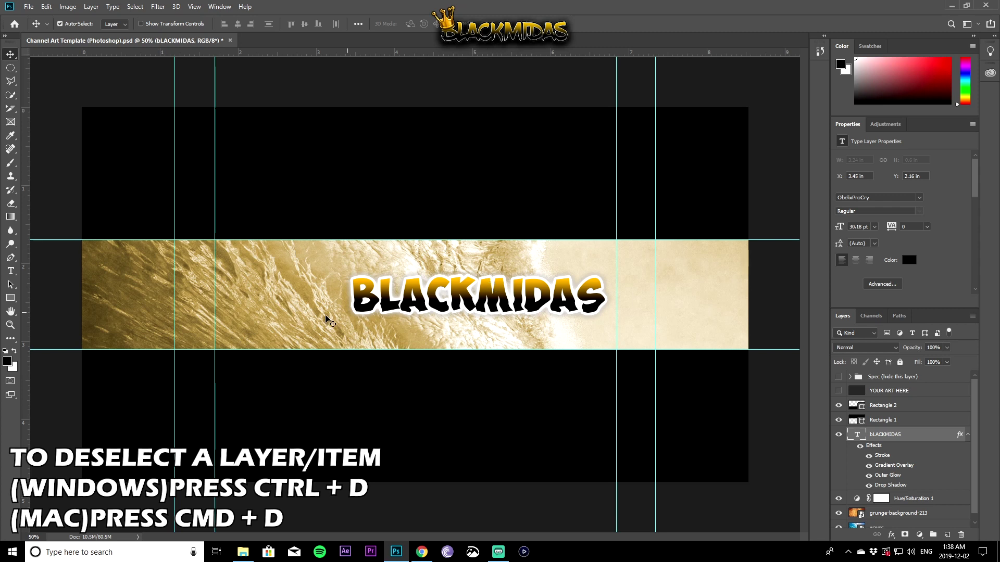
Set the font of the BLACKMIDAS title to GROBOLD
left_click(10, 271)
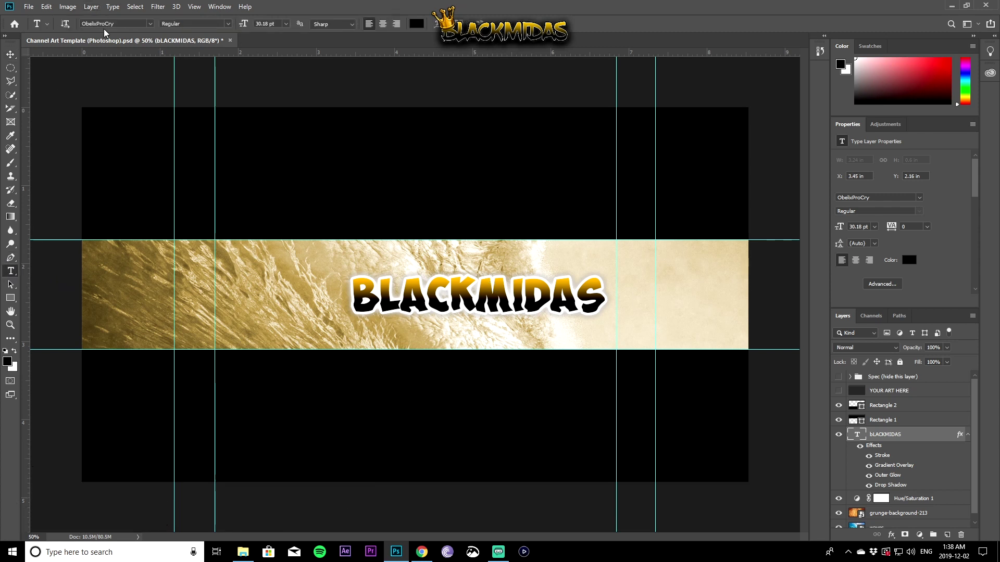
left_click(105, 23)
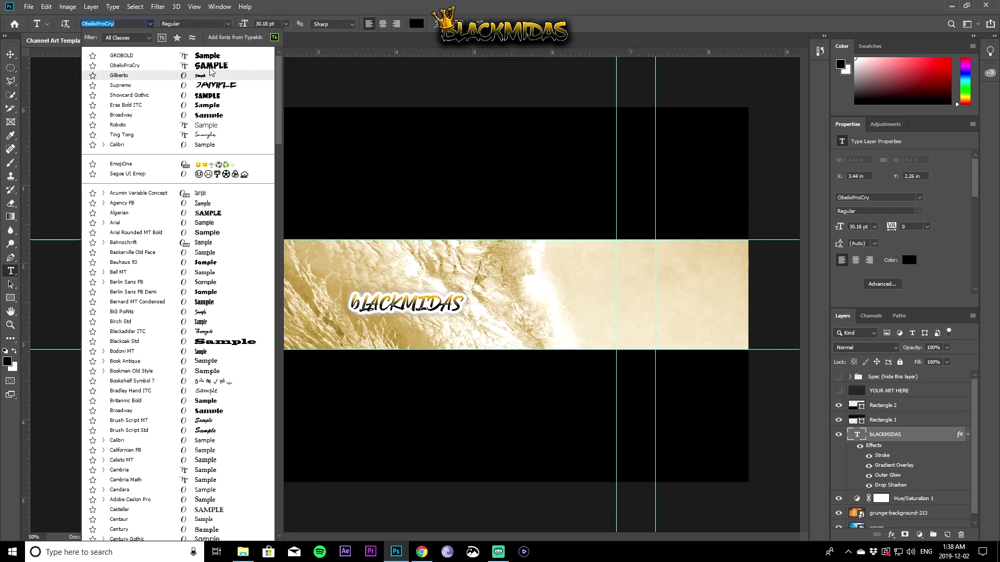
left_click(151, 56)
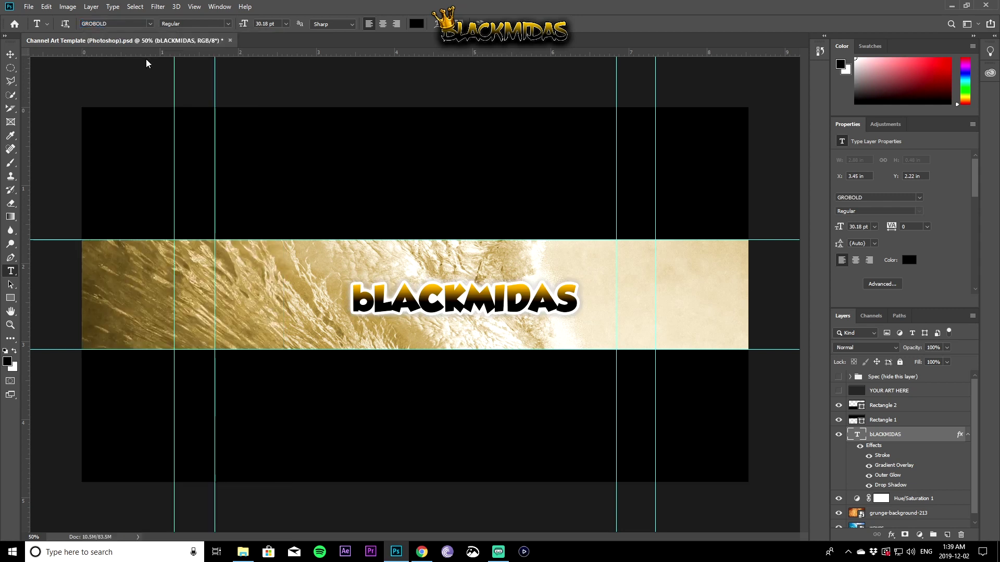
left_click(314, 246)
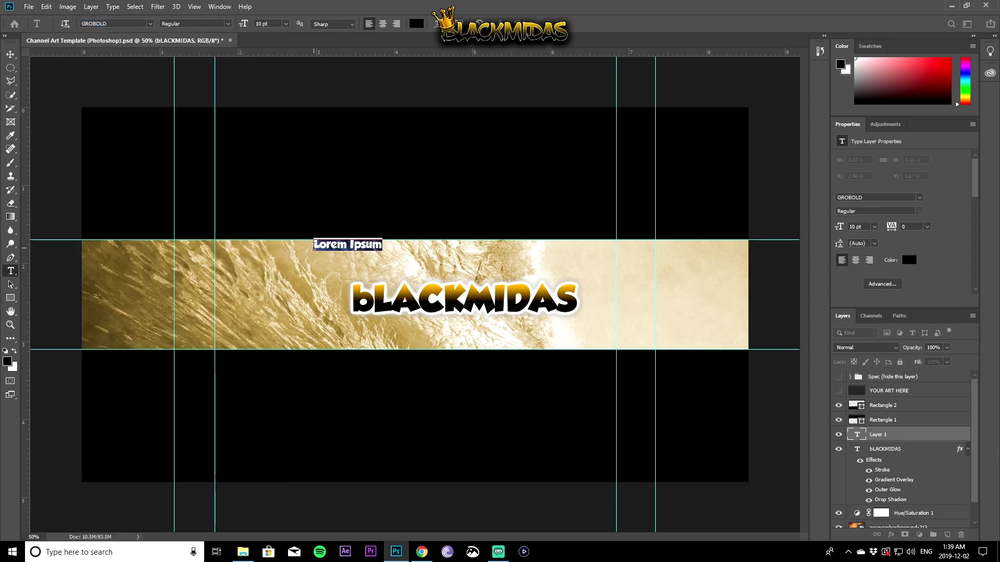
type("@MIDASS")
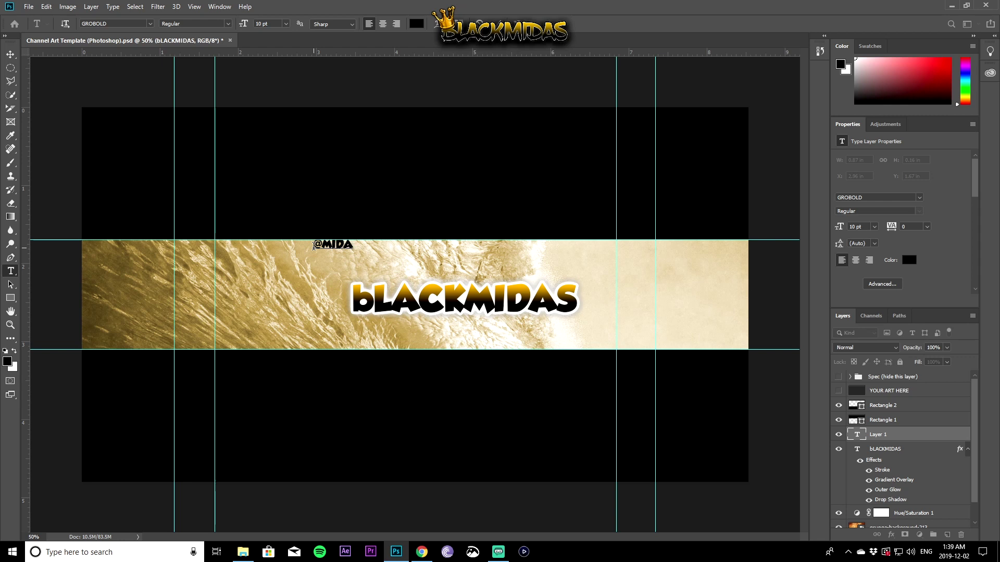
left_click(11, 54)
left_click_drag(344, 249, 391, 253)
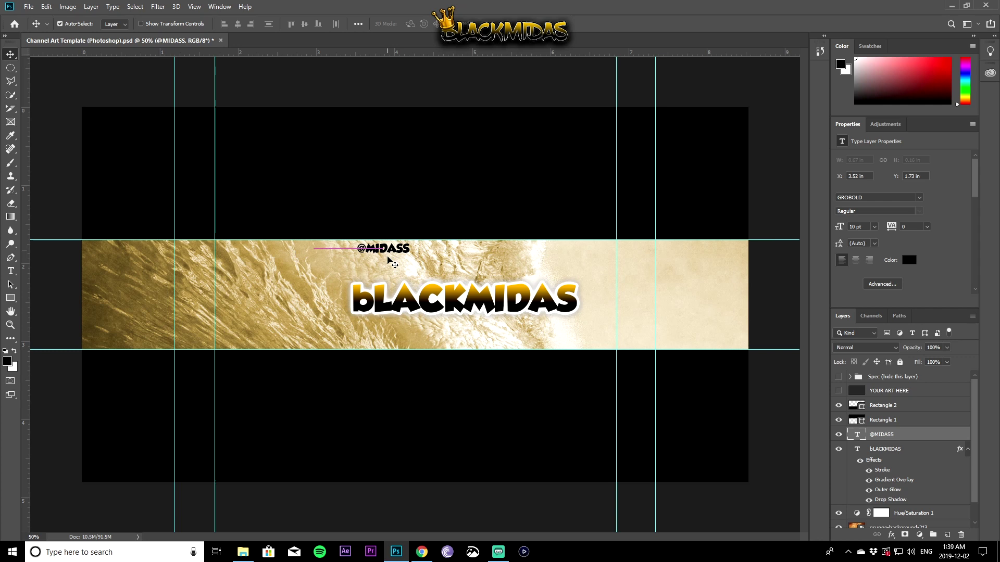
right_click(897, 442)
left_click(781, 63)
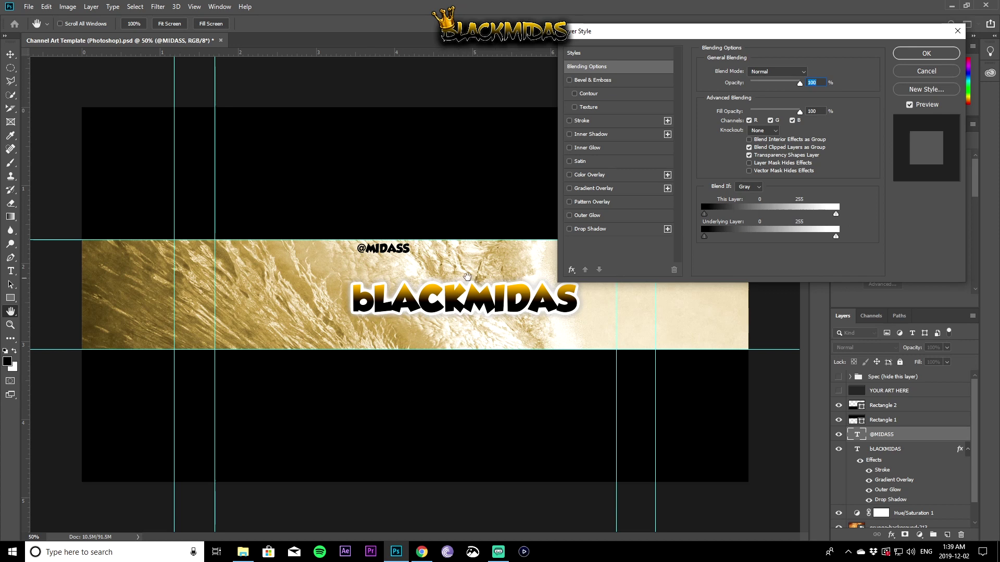
left_click(569, 215)
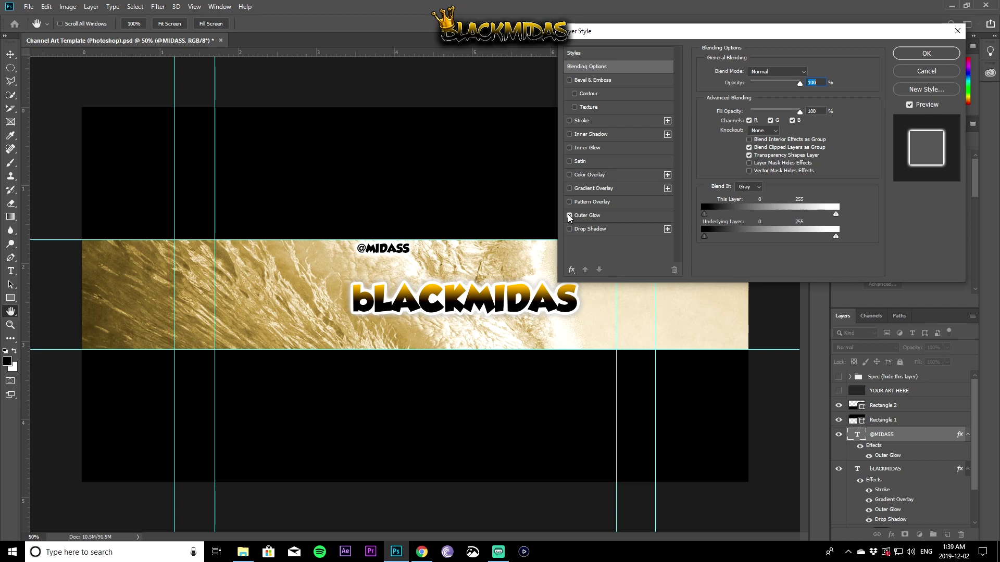
left_click(569, 229)
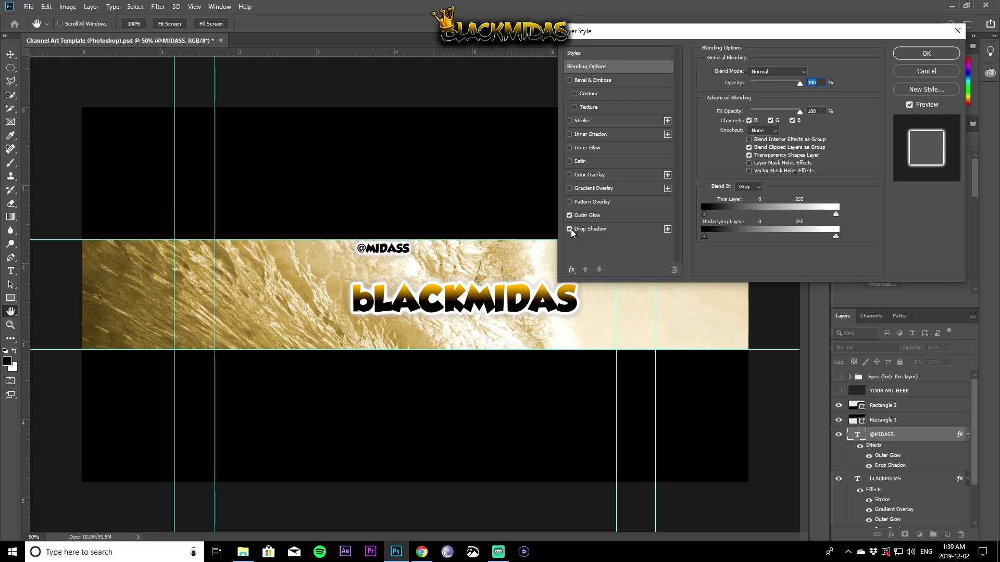
left_click(600, 232)
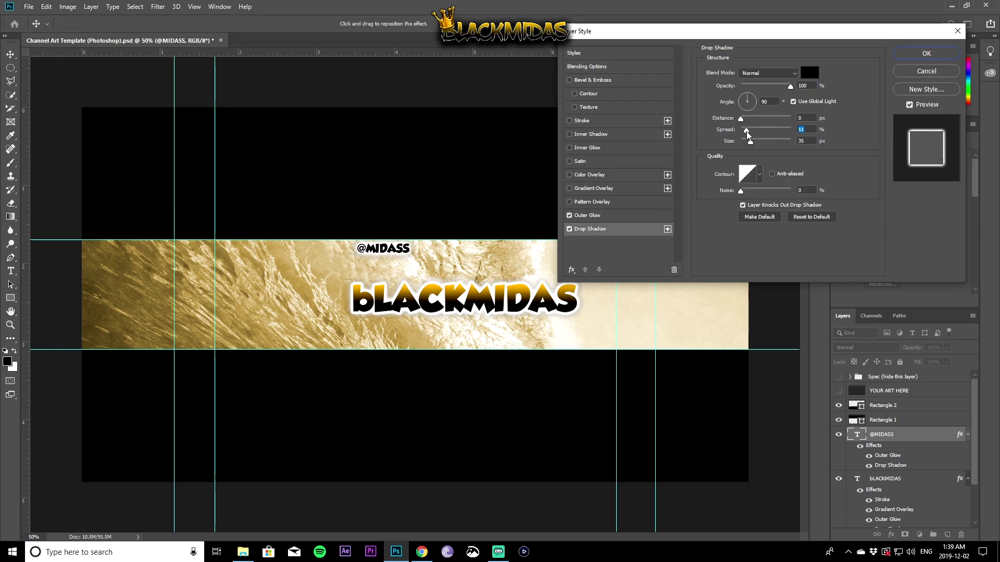
left_click_drag(744, 135, 763, 144)
left_click(570, 121)
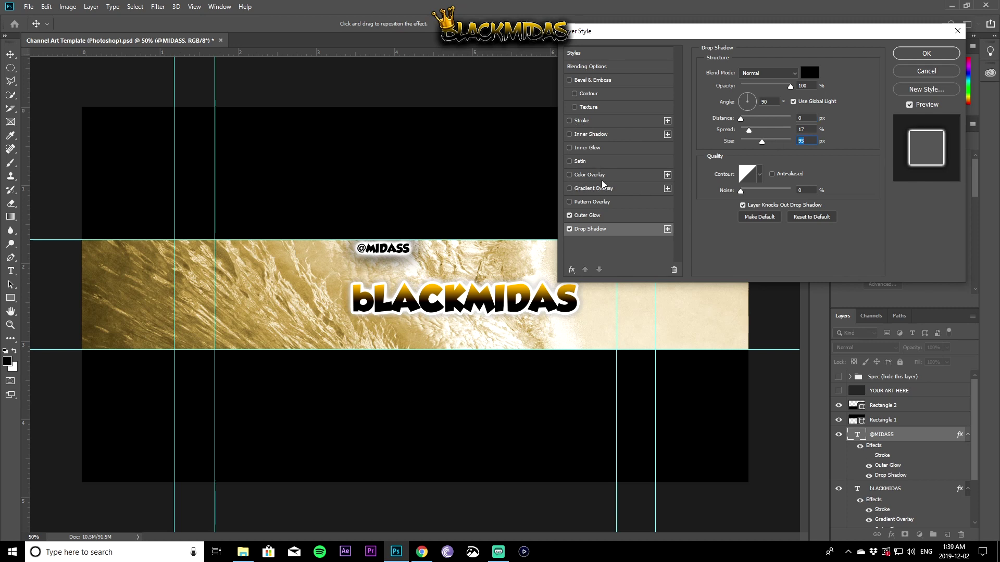
left_click(593, 174)
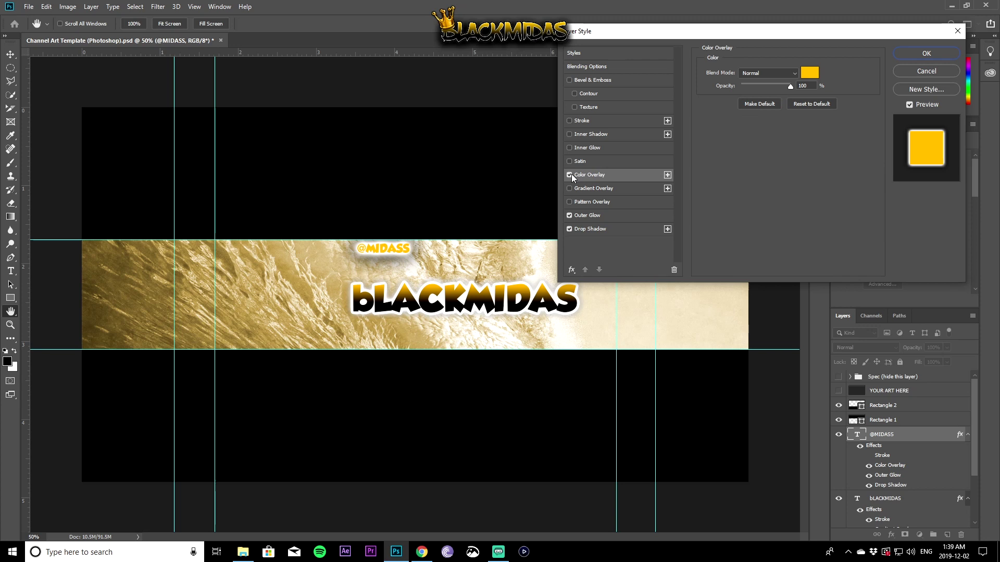
left_click(569, 175)
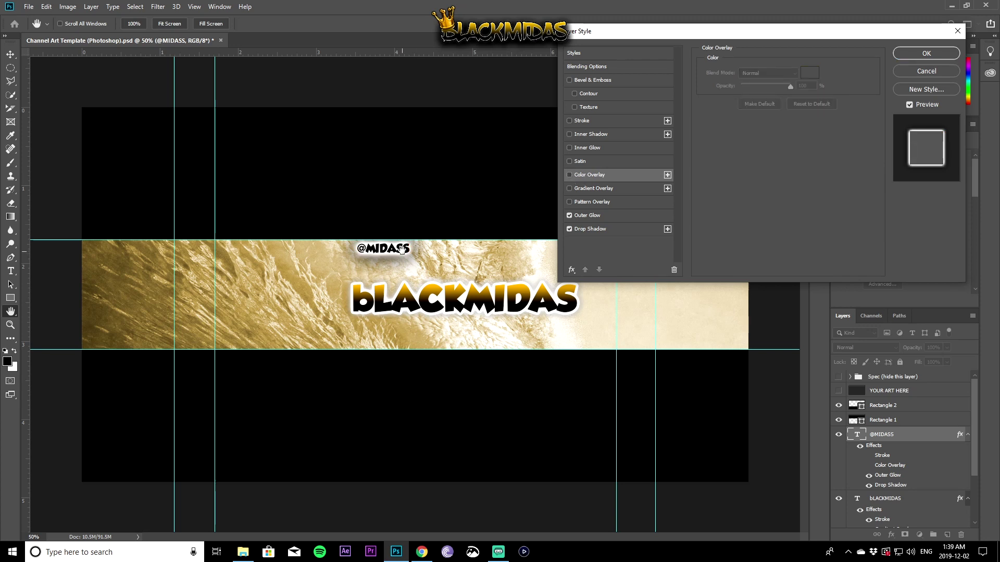
left_click(926, 53)
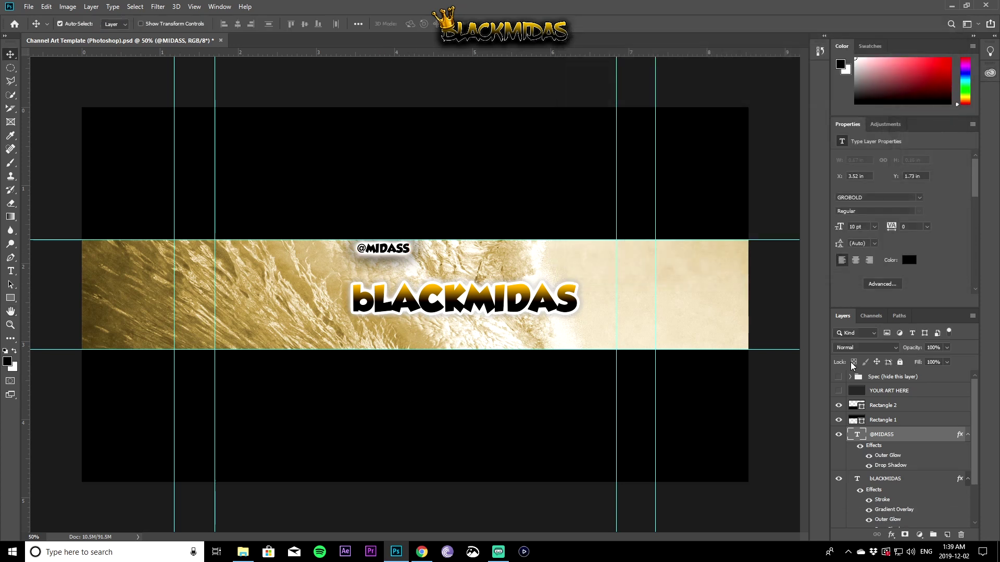
right_click(896, 434)
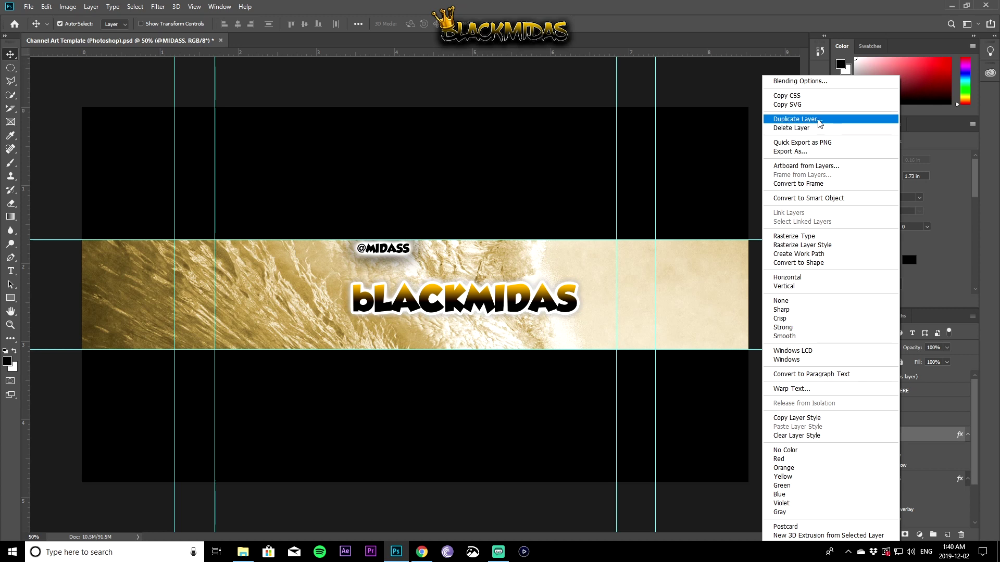
left_click(922, 432)
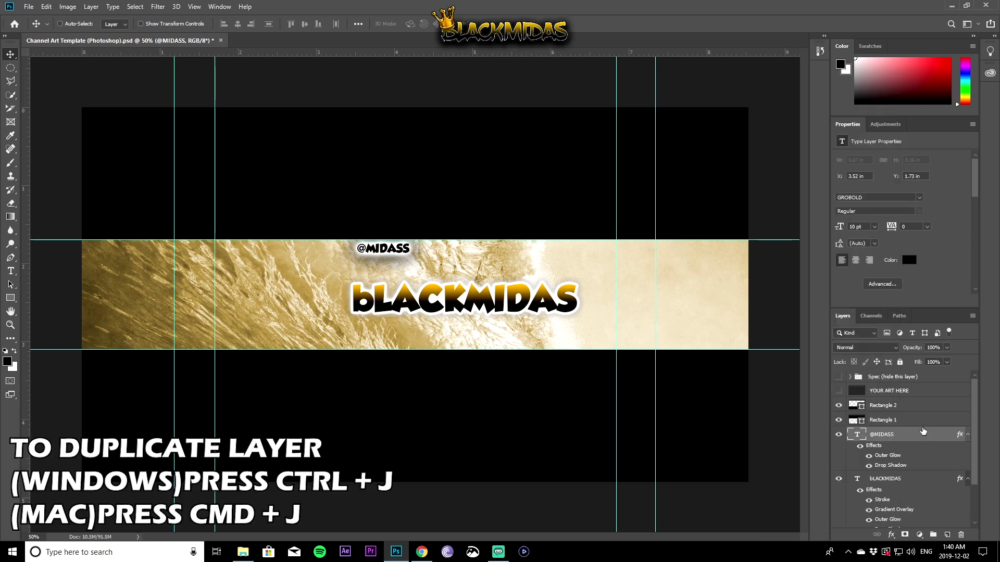
key("ctrl+j")
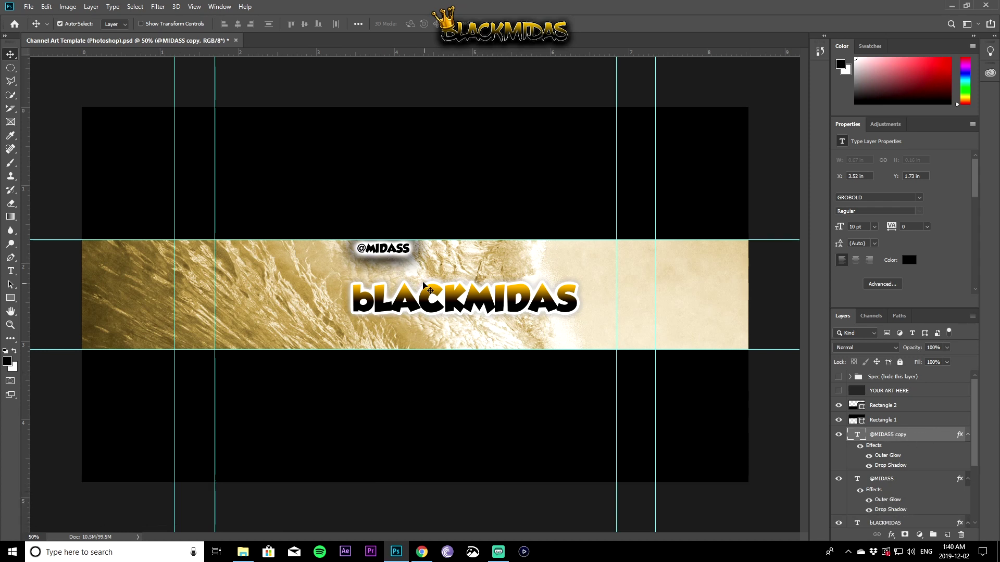
left_click_drag(387, 252, 529, 250)
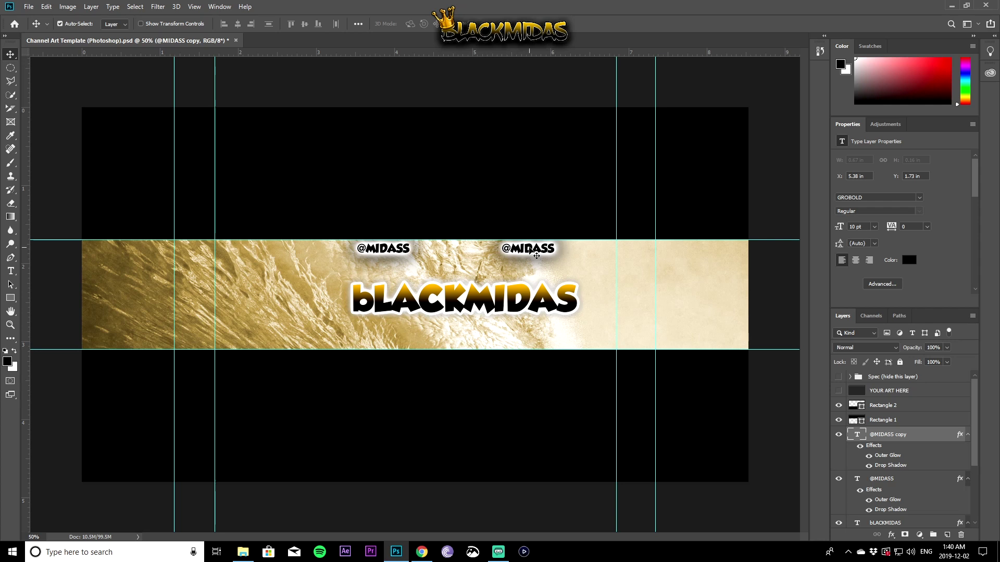
left_click(242, 551)
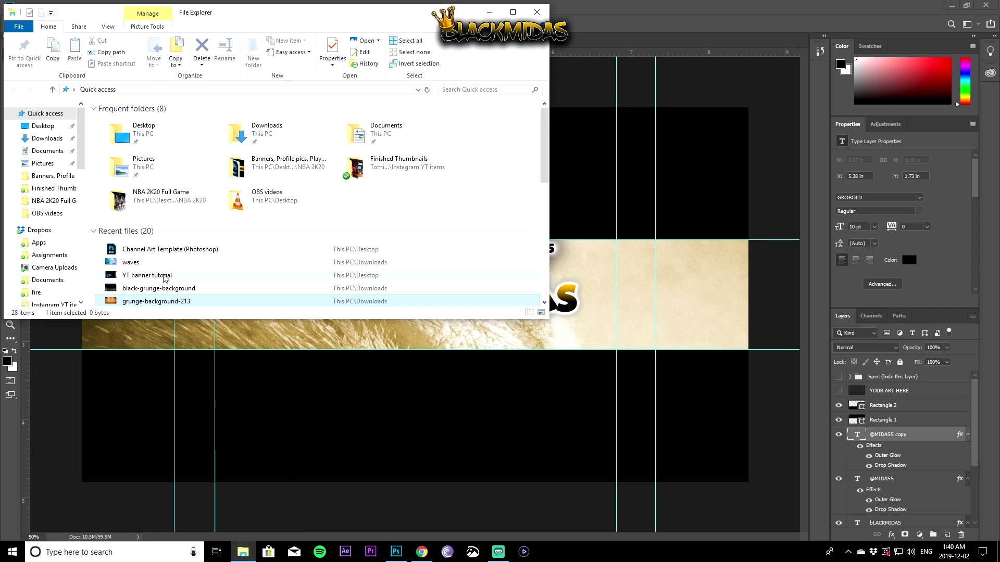
scroll(39, 282, "down", 1)
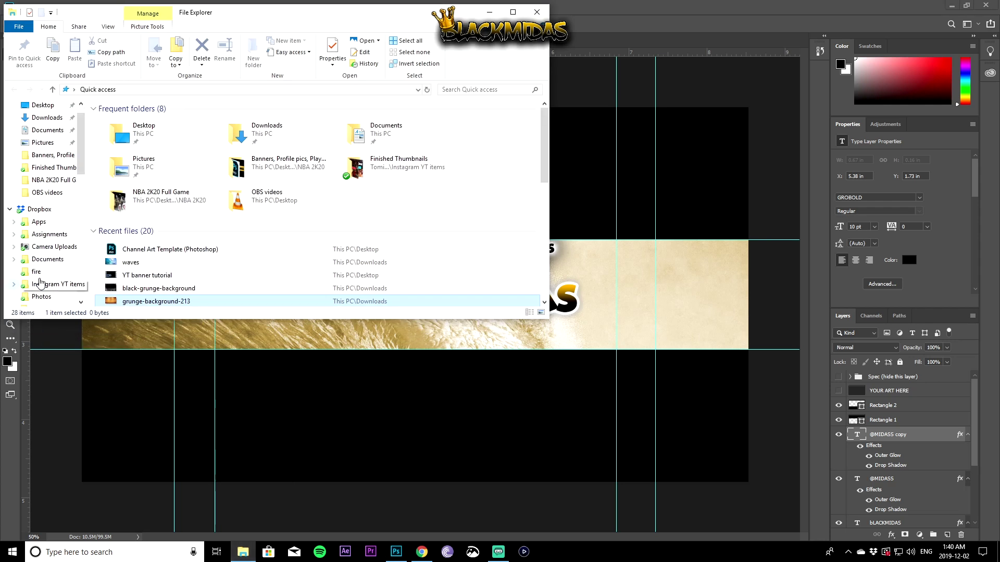
left_click(50, 118)
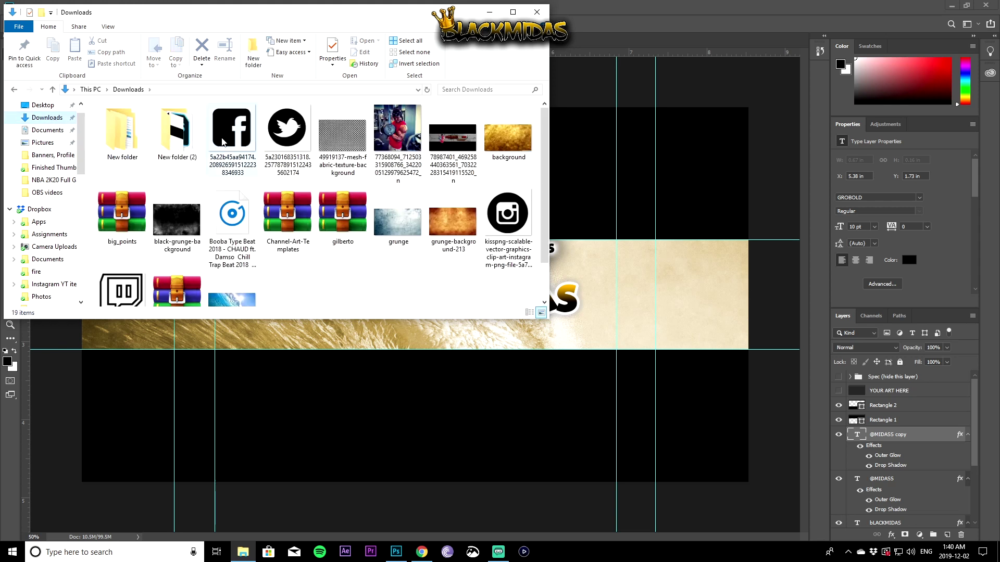
left_click_drag(501, 210, 593, 287)
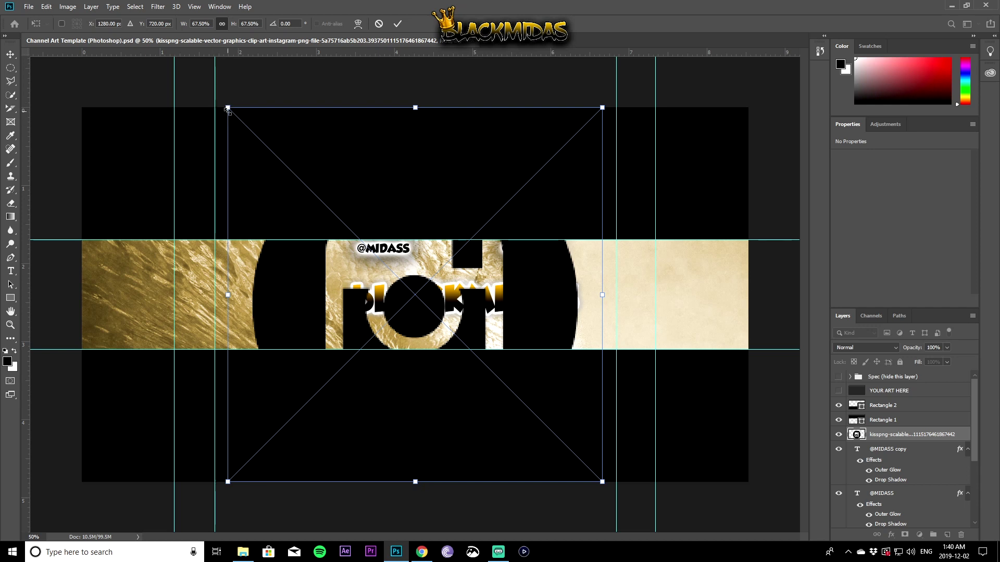
left_click_drag(227, 110, 386, 276)
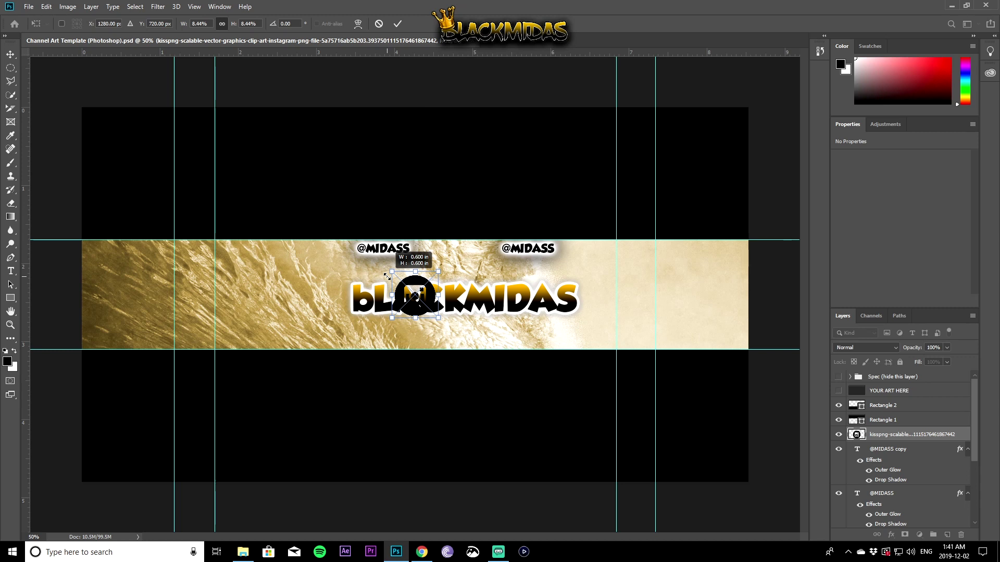
left_click_drag(386, 276, 349, 250)
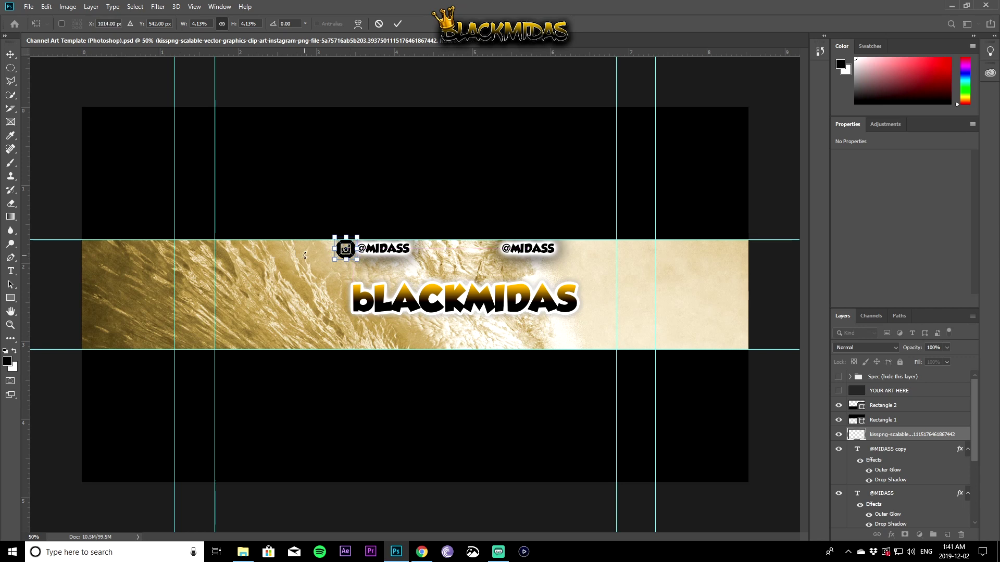
left_click(397, 23)
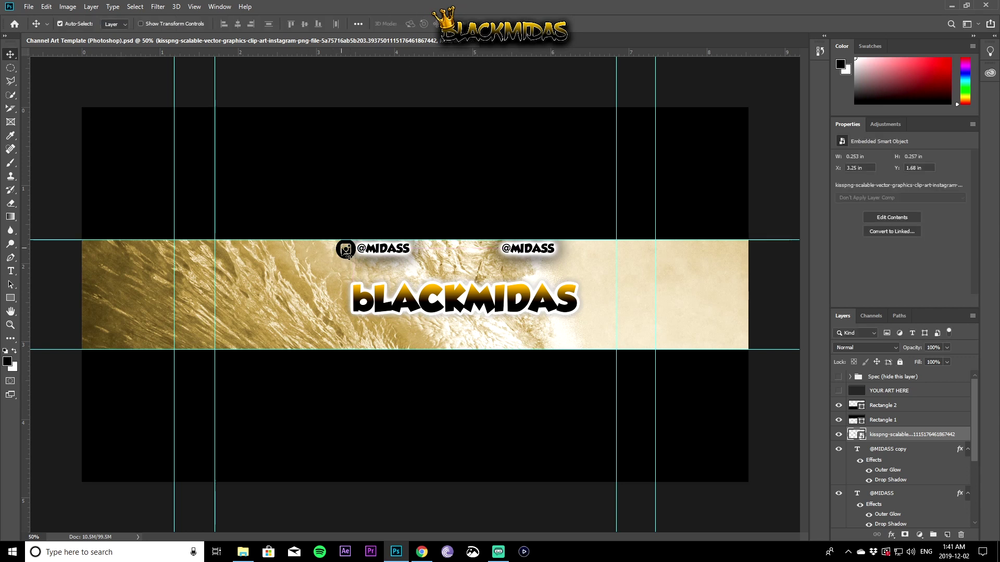
left_click_drag(346, 250, 345, 255)
left_click_drag(380, 255, 381, 259)
left_click(536, 250)
left_click_drag(536, 250, 537, 255)
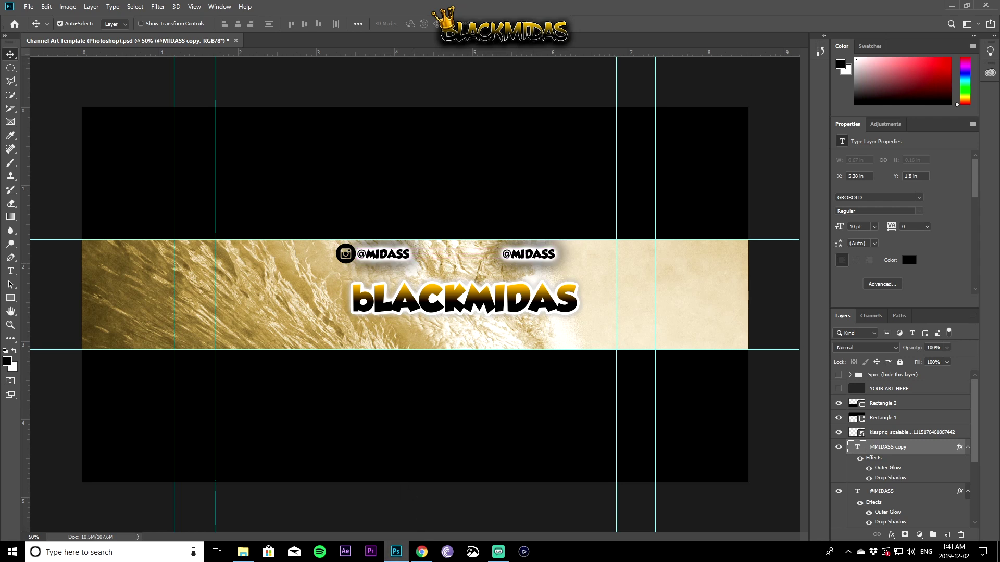
left_click(243, 552)
left_click_drag(286, 130, 437, 355)
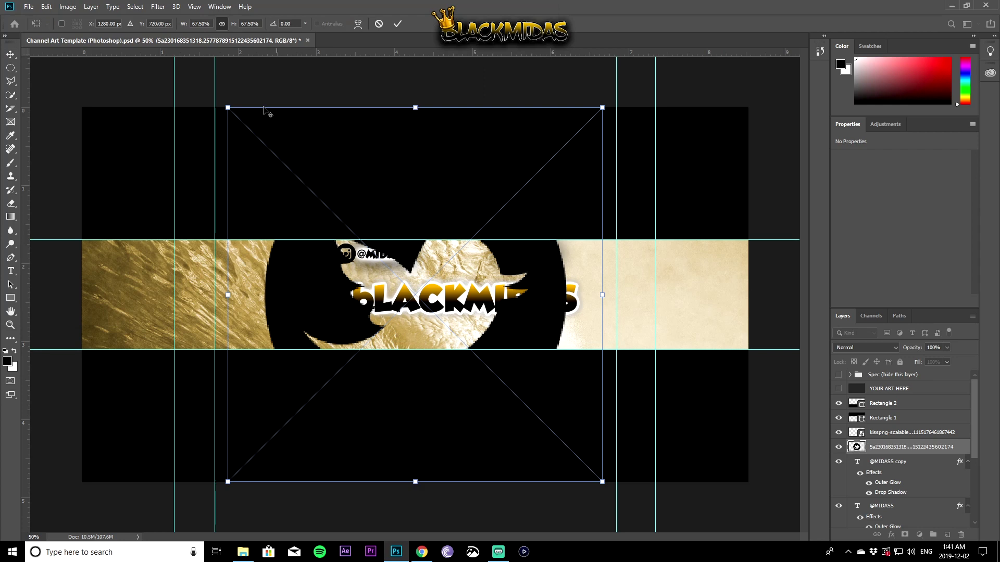
left_click_drag(228, 105, 503, 266)
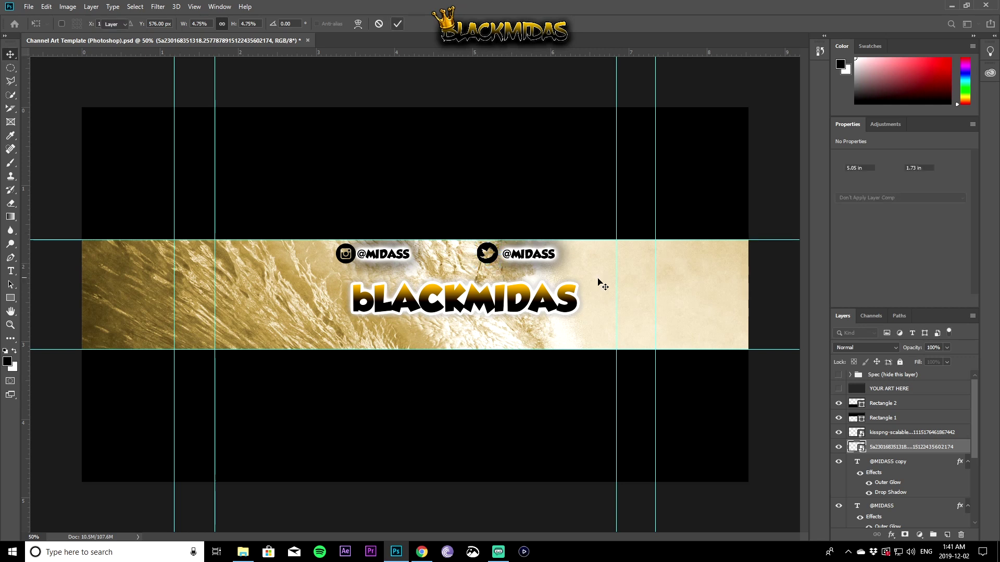
key("Return")
left_click_drag(394, 255, 441, 255)
left_click_drag(351, 260, 371, 259)
left_click_drag(430, 259, 497, 266)
key("ctrl")
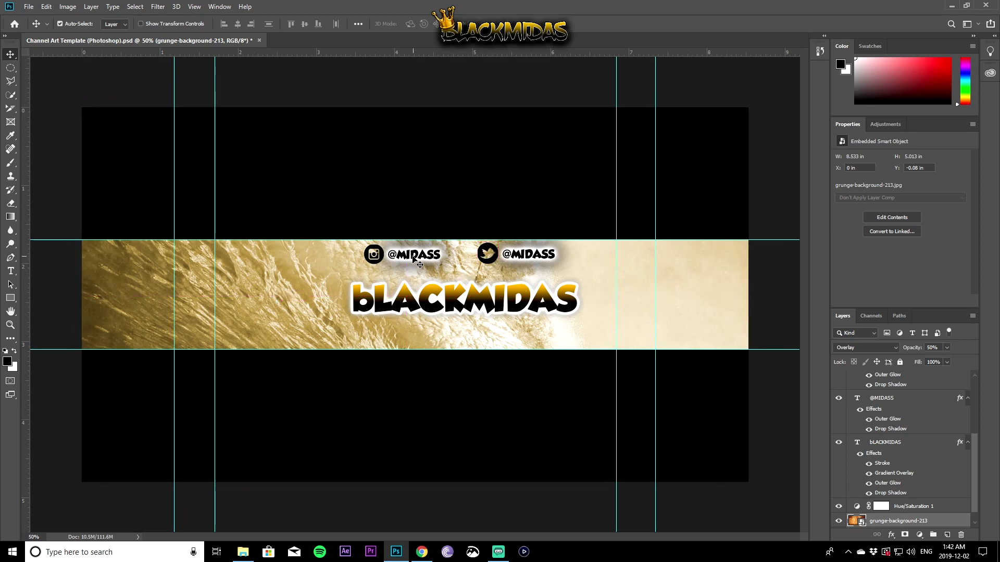
Return the BLACKMIDAS title to the ObelixProCry font with a capital first letter
left_click(894, 443)
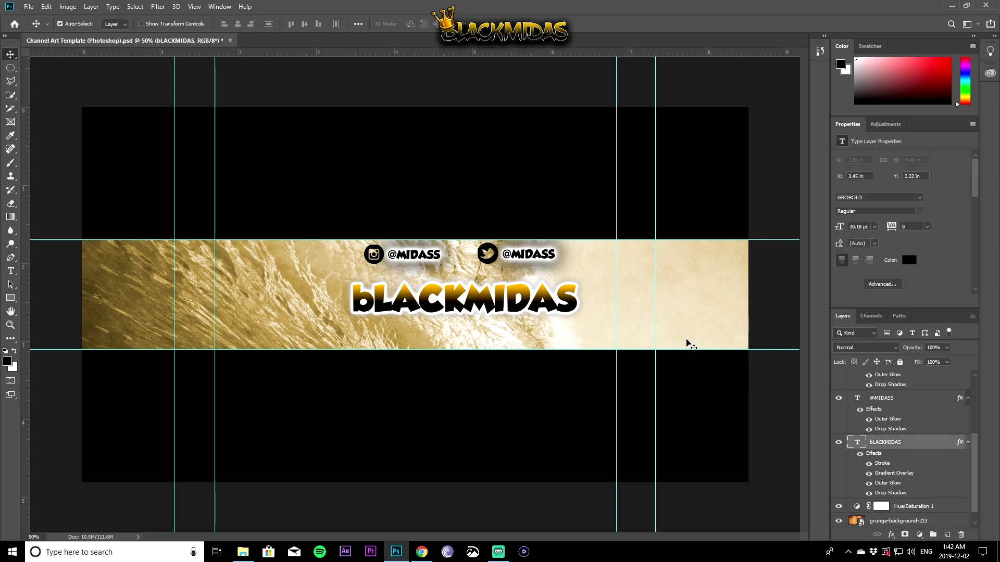
key("ctrl+z")
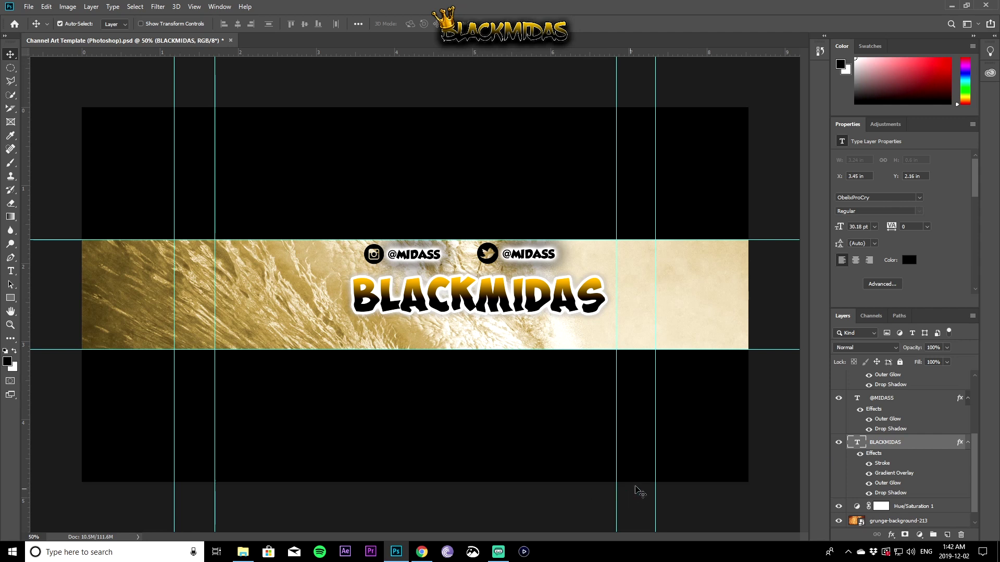
left_click(899, 519)
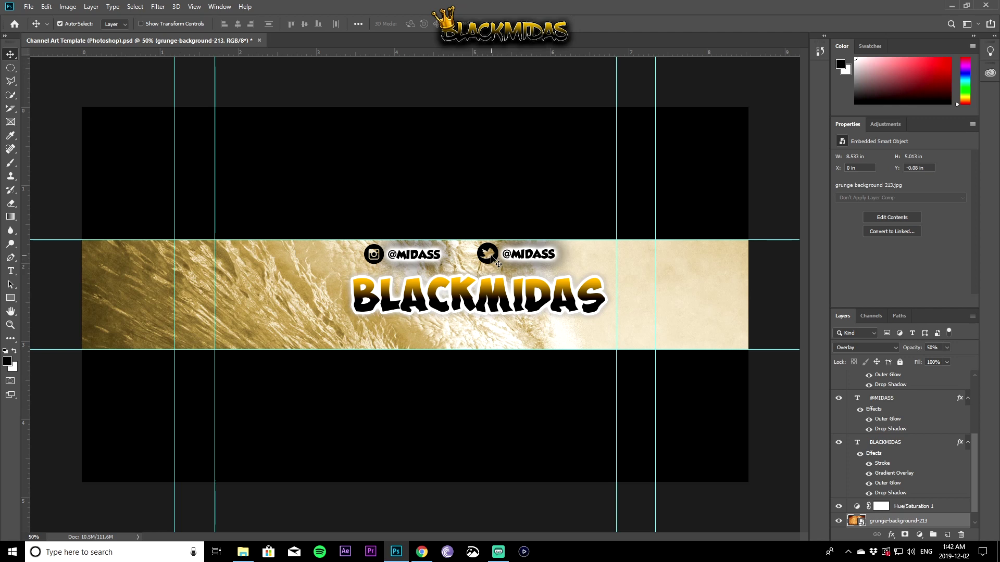
scroll(918, 458, "up", 1)
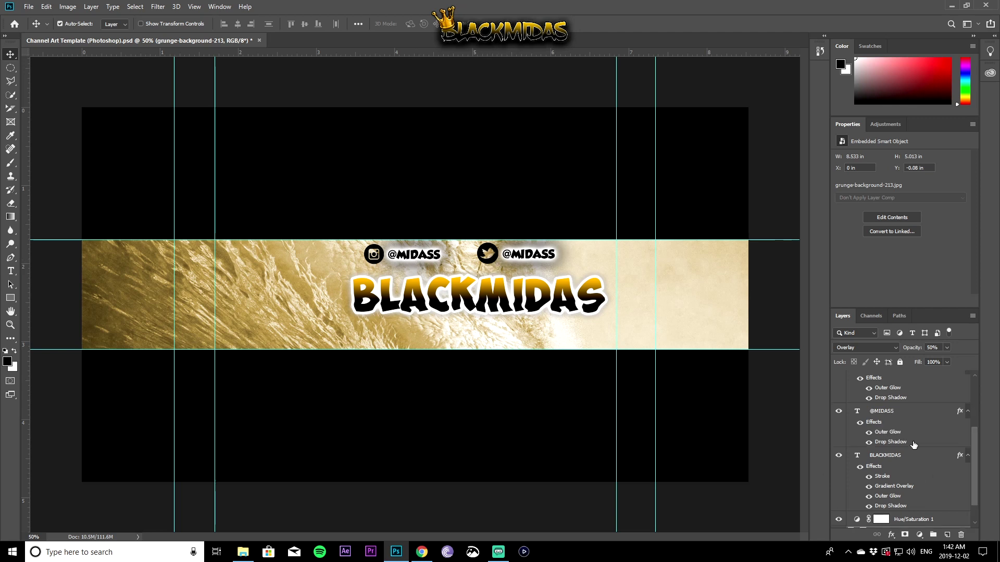
right_click(897, 412)
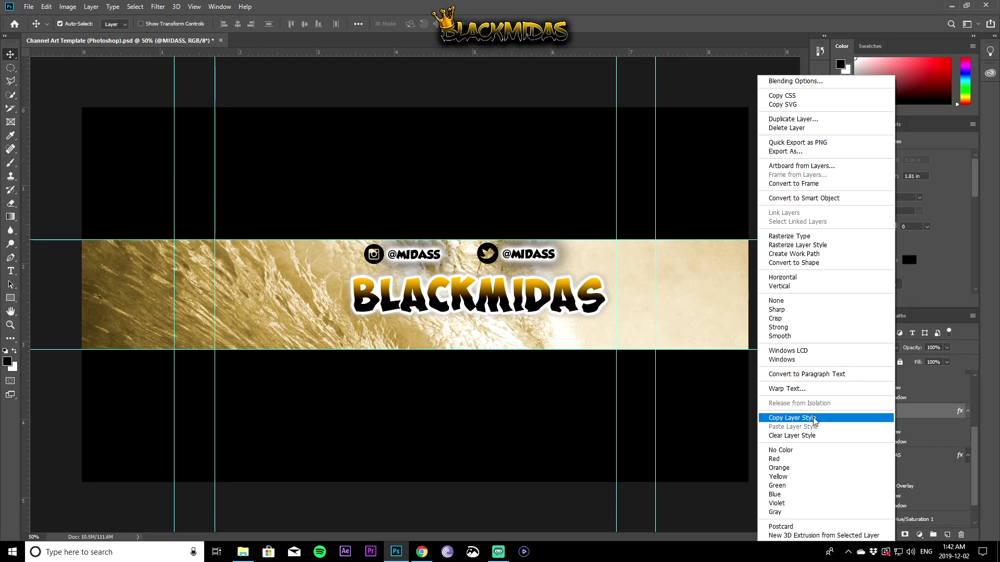
left_click(792, 419)
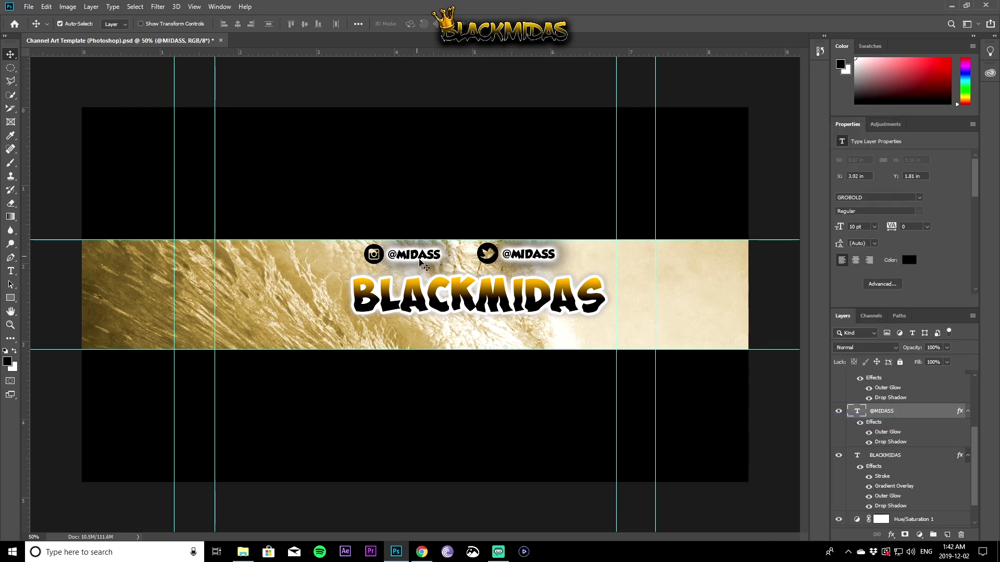
Paste the copied layer style onto the Twitter icon layer and the Instagram icon layer
scroll(875, 468, "up", 2)
right_click(911, 404)
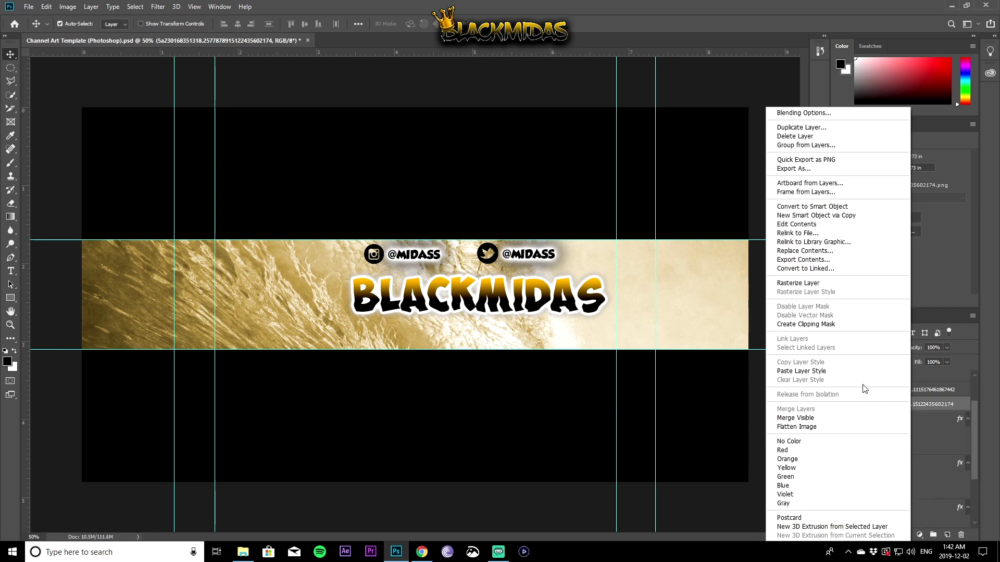
left_click(824, 370)
right_click(905, 390)
left_click(804, 371)
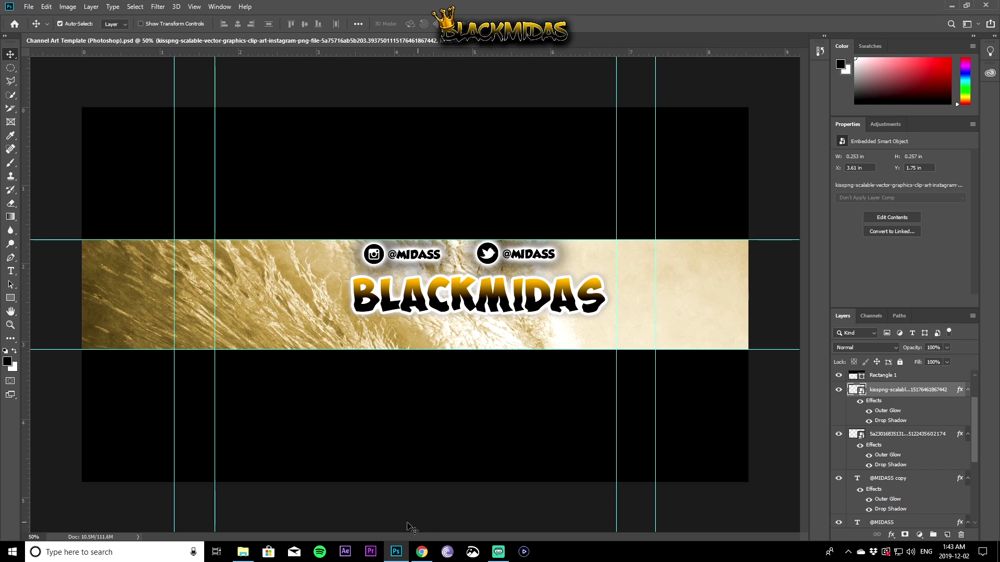
Open the Cartoon Profile pic image from the Banners, Profile pics, Player PNGs folder as a separate document
left_click(242, 552)
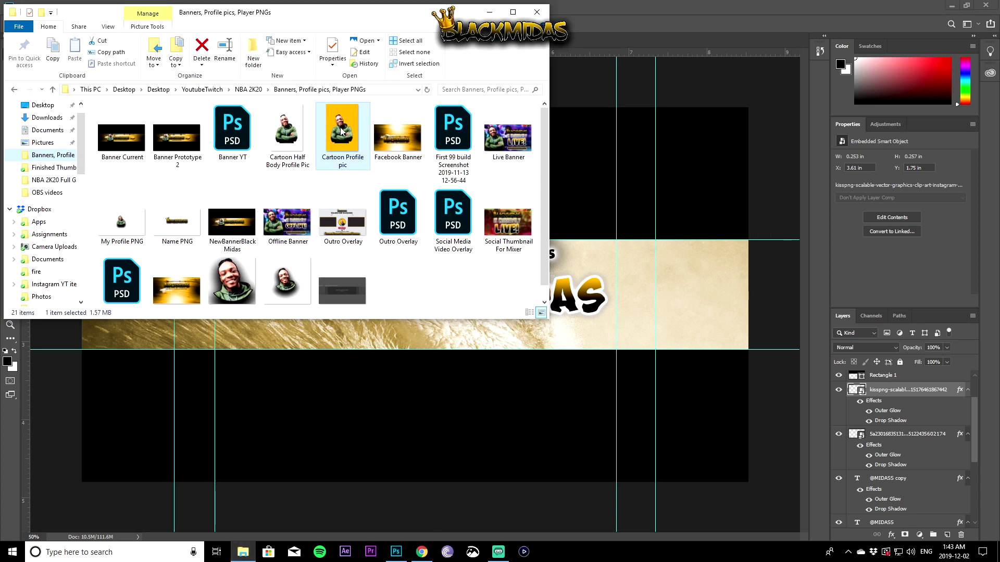
left_click_drag(323, 130, 602, 37)
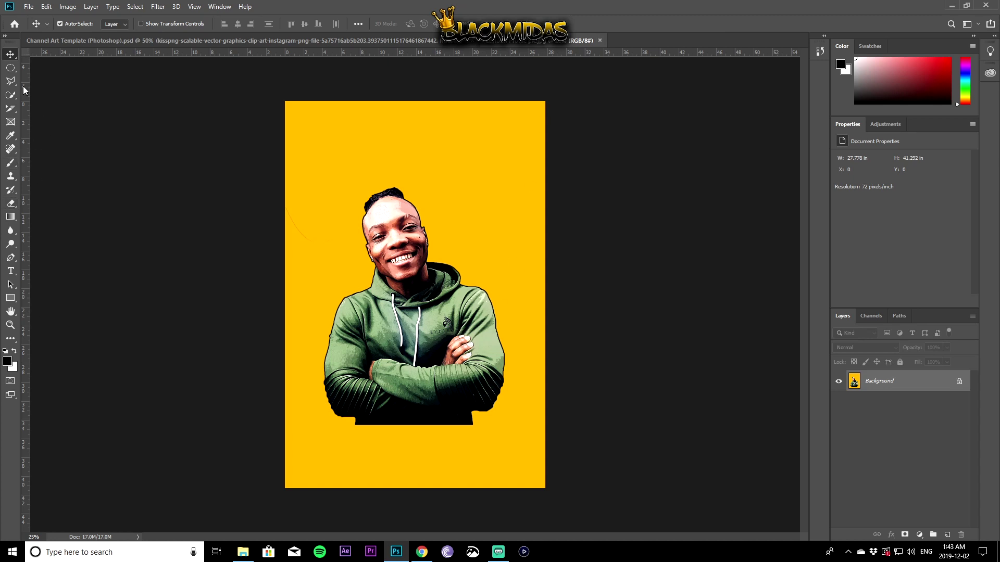
Select the whole figure, from hair to hoodie and arms, against the yellow background with the Quick Selection tool
key("w")
key("z")
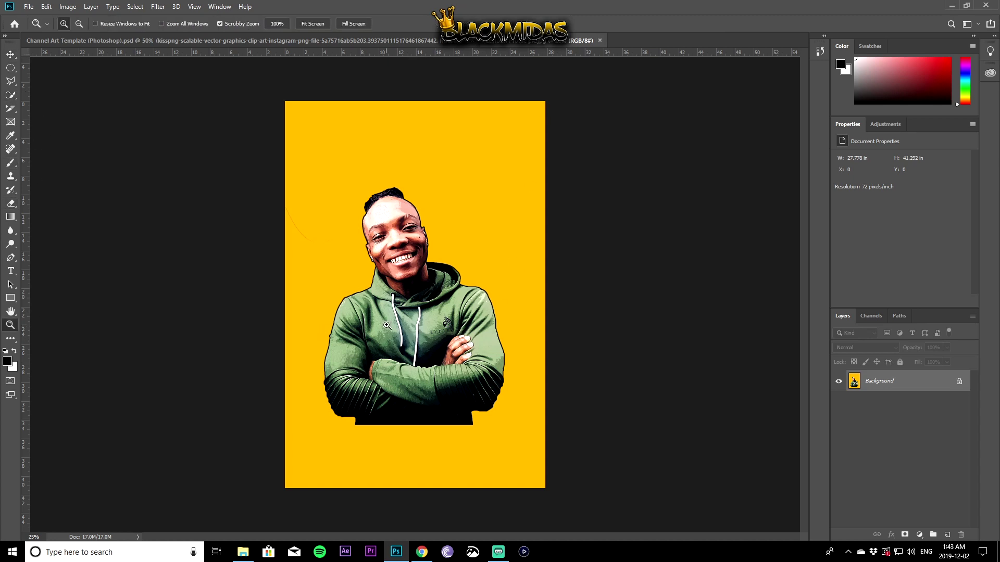
left_click(416, 324)
scroll(367, 284, "up", 1)
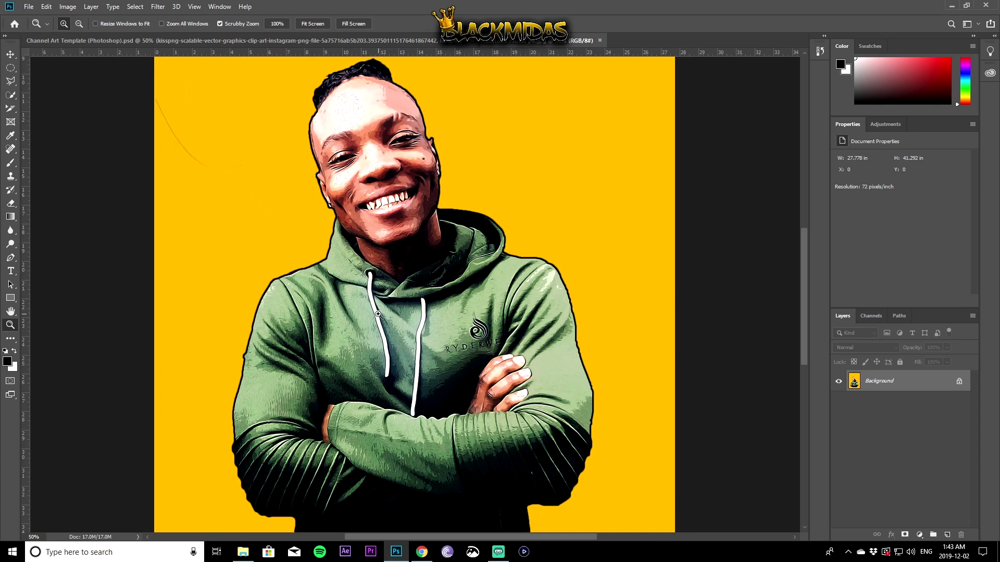
left_click(11, 137)
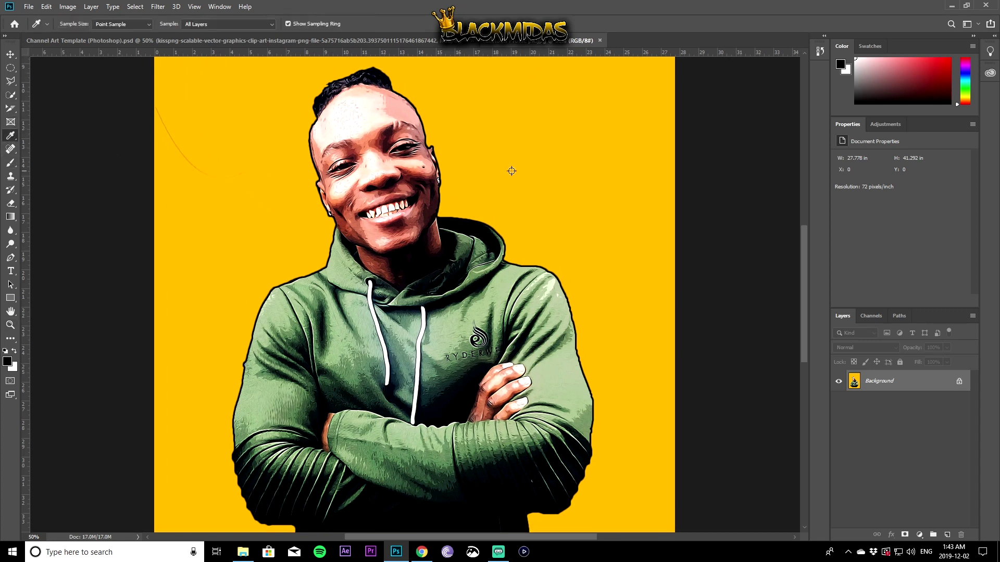
left_click(11, 95)
mouse_move(480, 232)
left_mouse_down()
mouse_move(376, 167)
mouse_move(355, 86)
mouse_move(370, 76)
mouse_move(323, 106)
left_mouse_up()
mouse_move(354, 219)
left_mouse_down()
mouse_move(395, 327)
mouse_move(383, 364)
mouse_move(410, 209)
left_mouse_up()
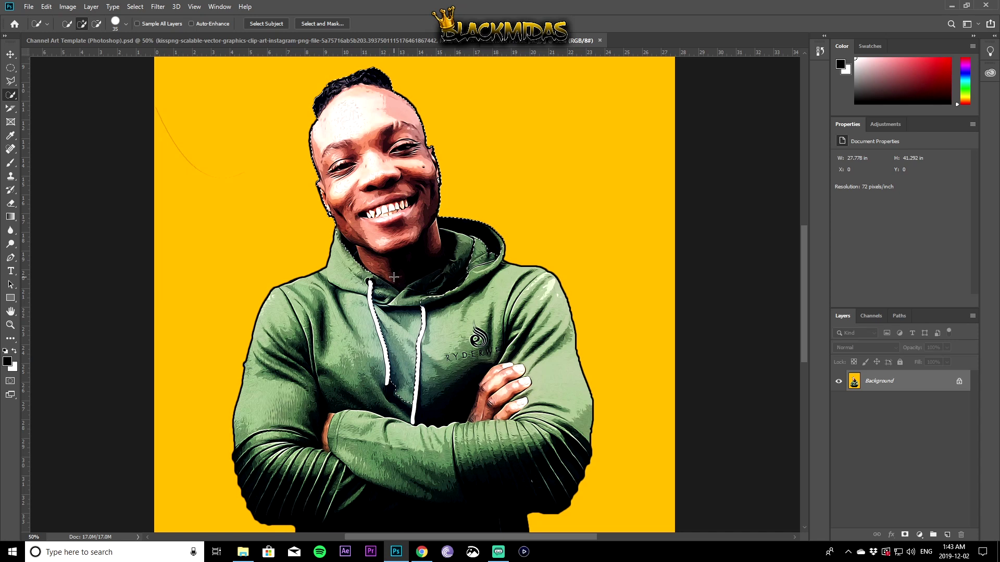
mouse_move(370, 212)
left_mouse_down()
mouse_move(386, 360)
mouse_move(417, 442)
mouse_move(515, 343)
mouse_move(332, 452)
left_mouse_up()
scroll(332, 452, "down", 1)
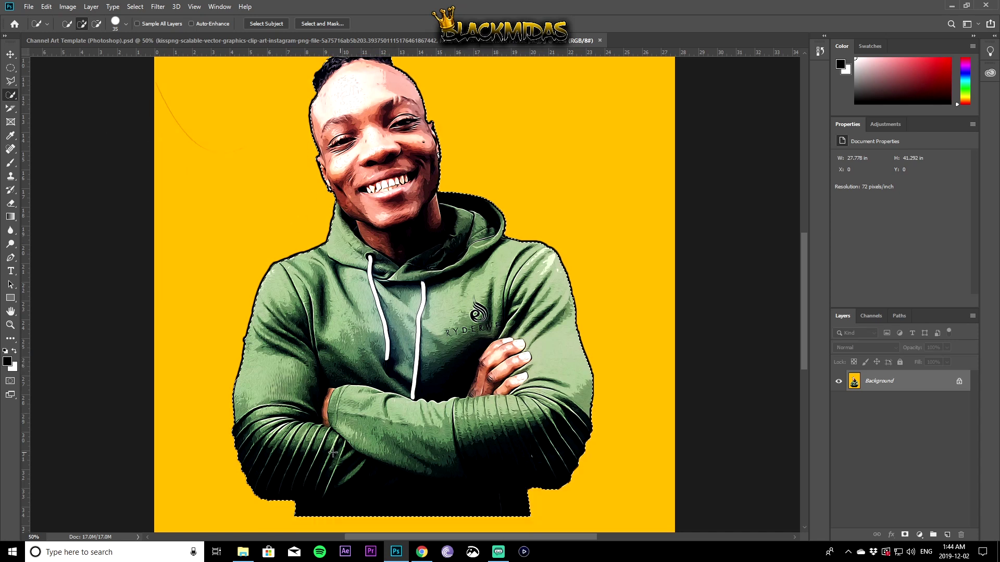
scroll(435, 231, "up", 1)
Refine the figure selection in Select and Mask with radius 2 px and smooth 20, and copy it to a new layer
right_click(409, 207)
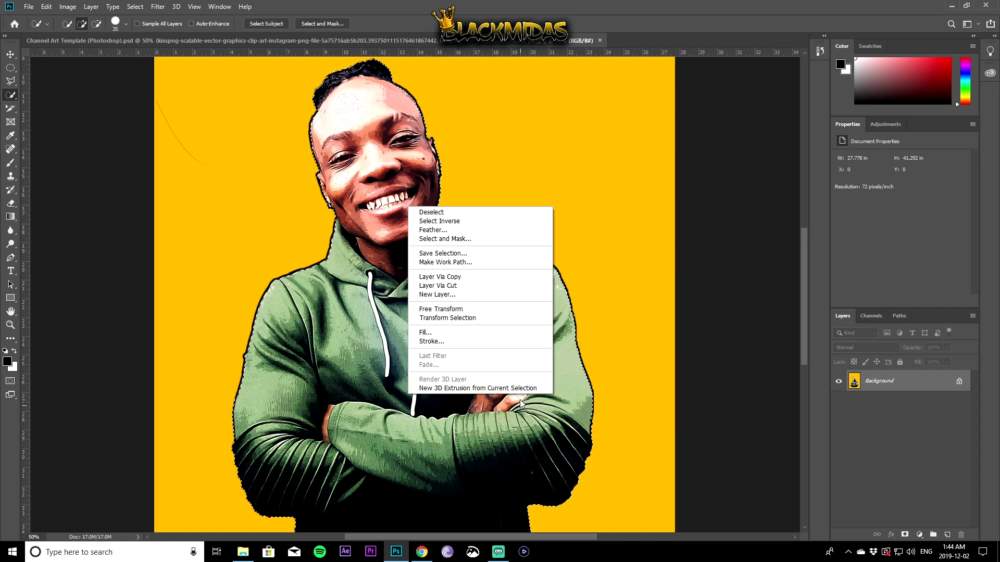
left_click(471, 256)
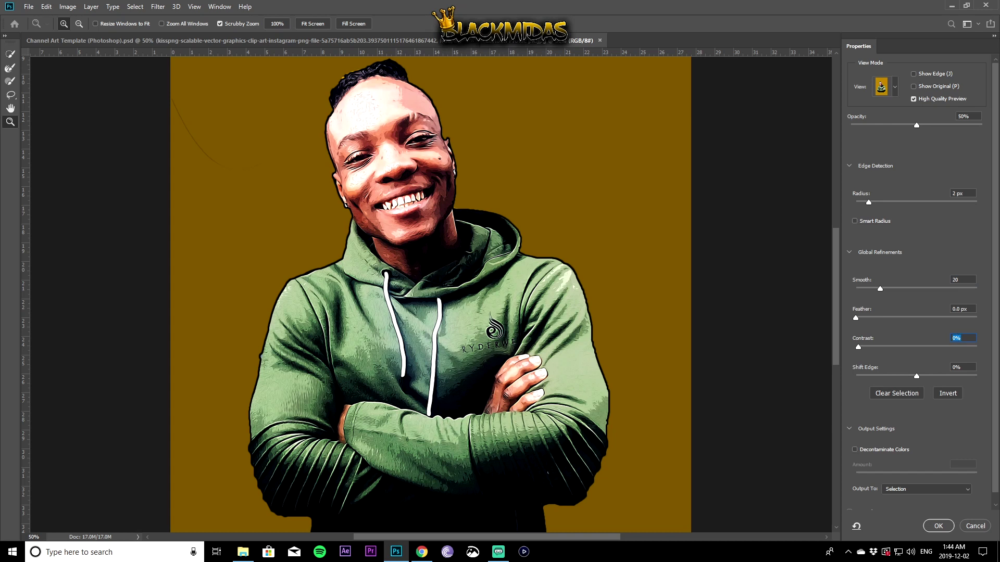
left_click(937, 526)
right_click(433, 336)
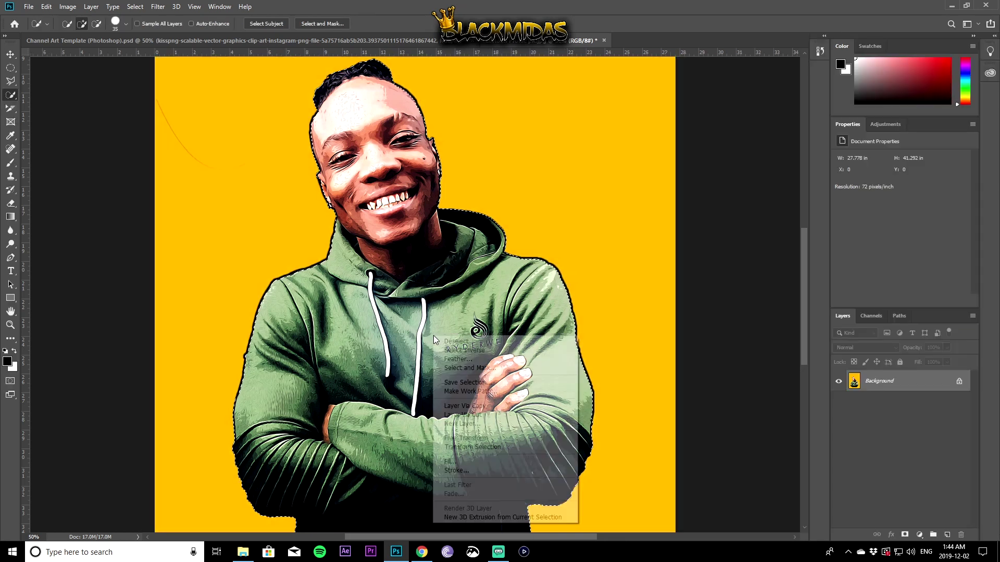
left_click(478, 406)
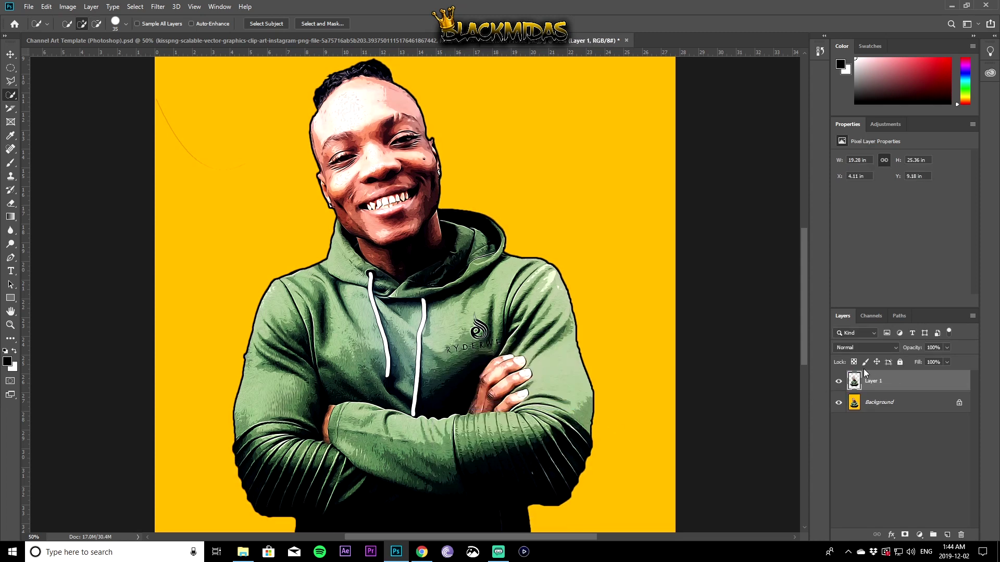
Bring the cut-out figure into the Channel Art Template document and scale it to about 23.7%, fitting the banner strip beside the BLACKMIDAS title
left_click_drag(903, 385, 370, 357)
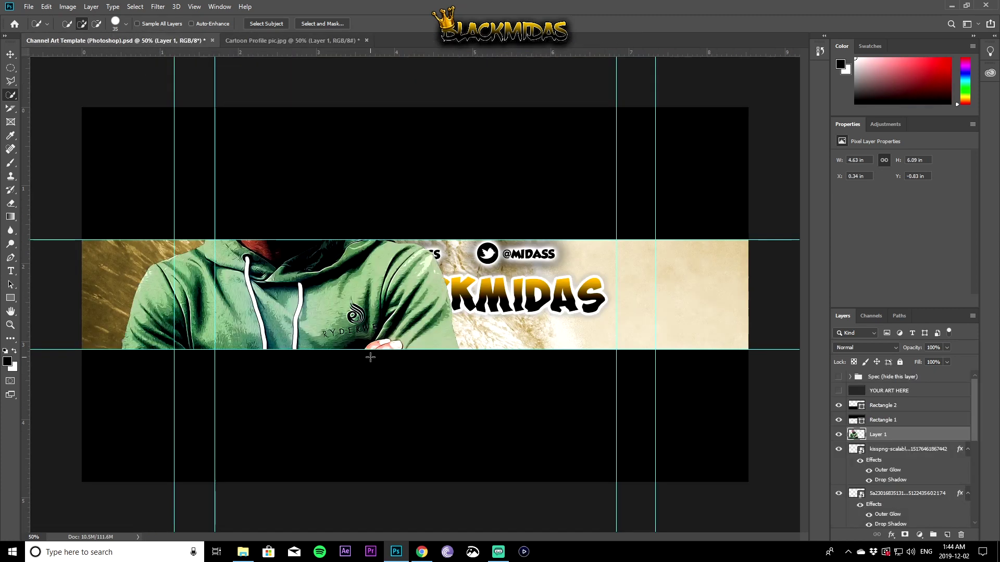
key("ctrl+t")
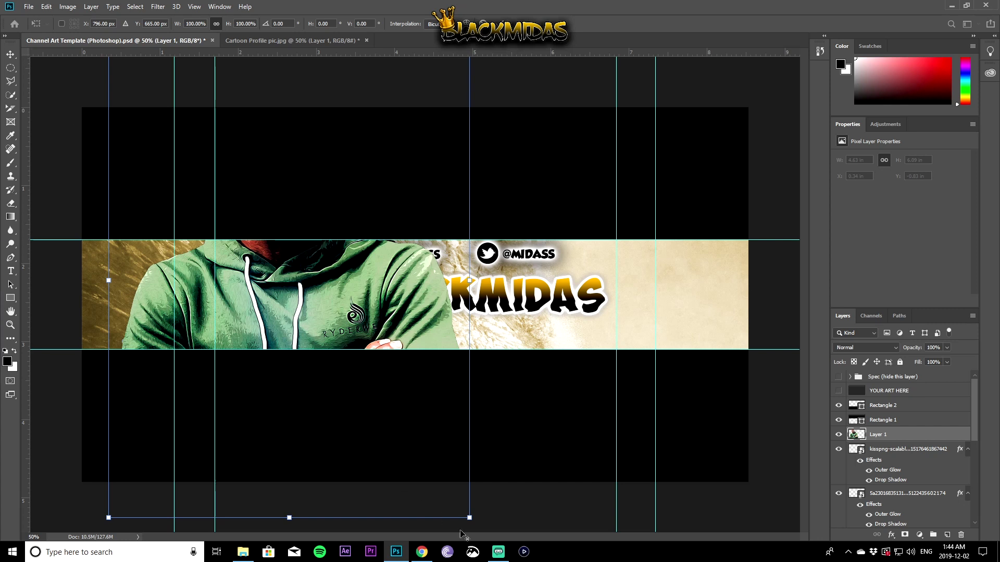
left_click_drag(470, 518, 307, 332)
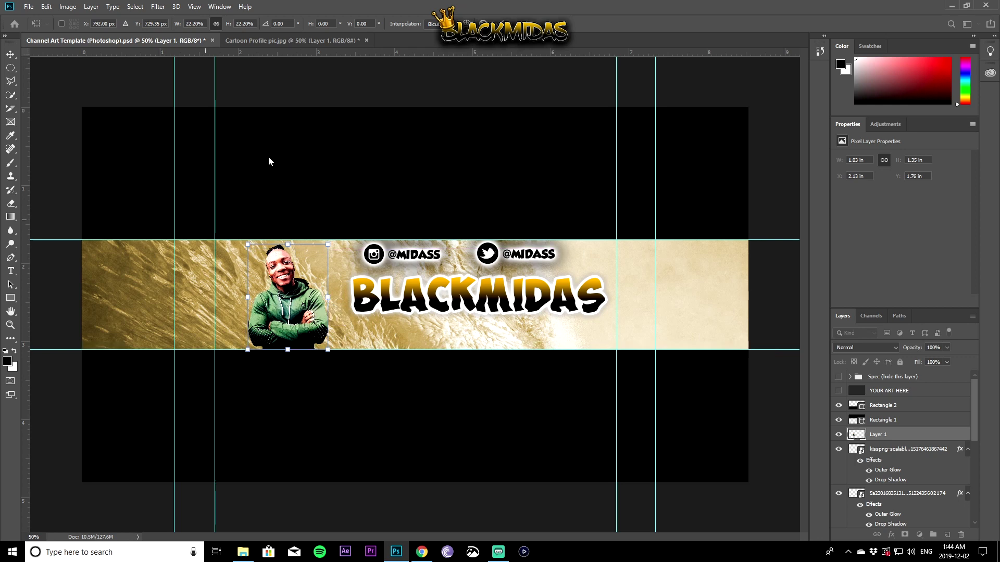
left_click_drag(327, 244, 332, 240)
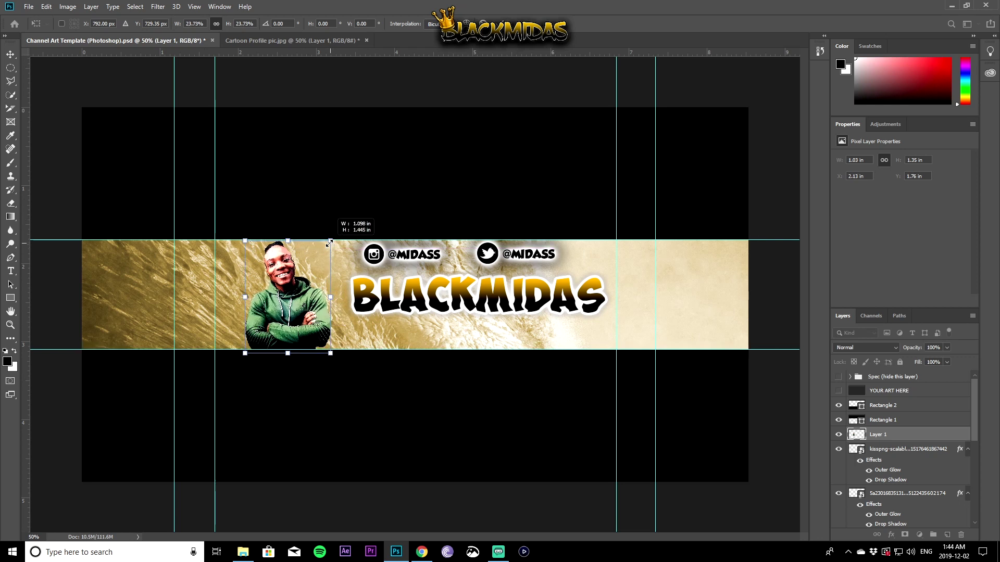
key("Return")
Apply a Drop Shadow and an Outer Glow to the cut-out figure's layer, without a stroke
key("w")
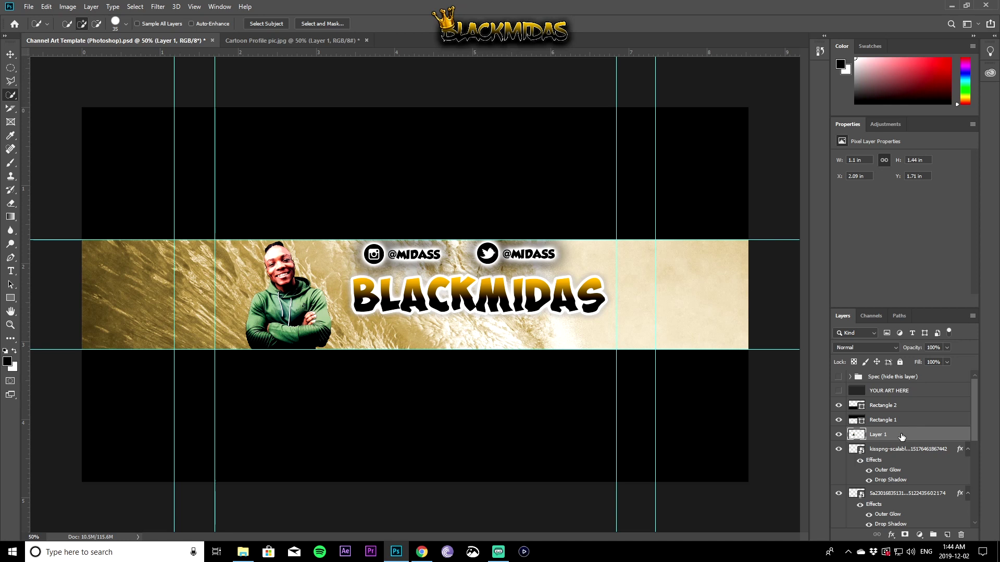
right_click(902, 437)
left_click(657, 194)
left_click(570, 230)
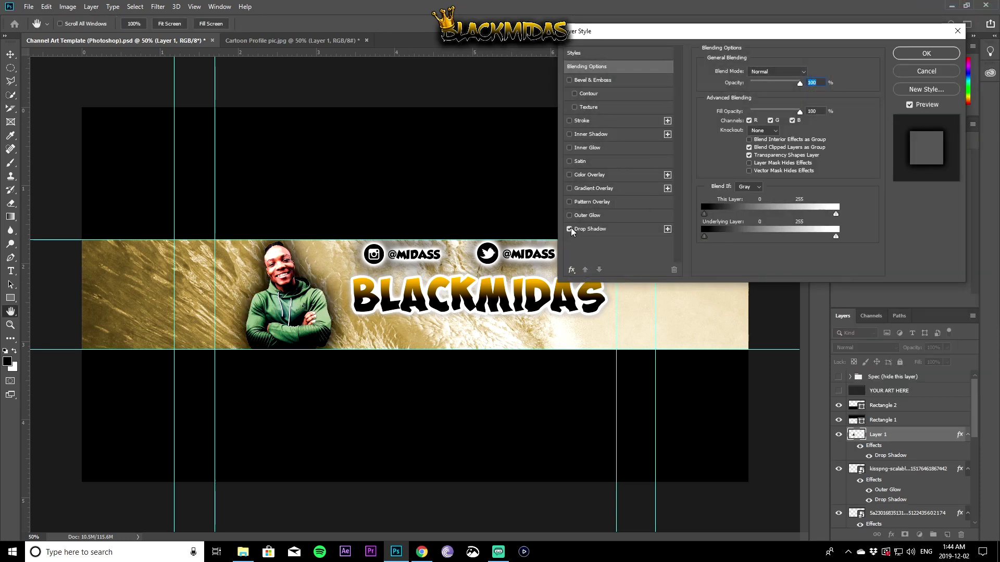
left_click(569, 216)
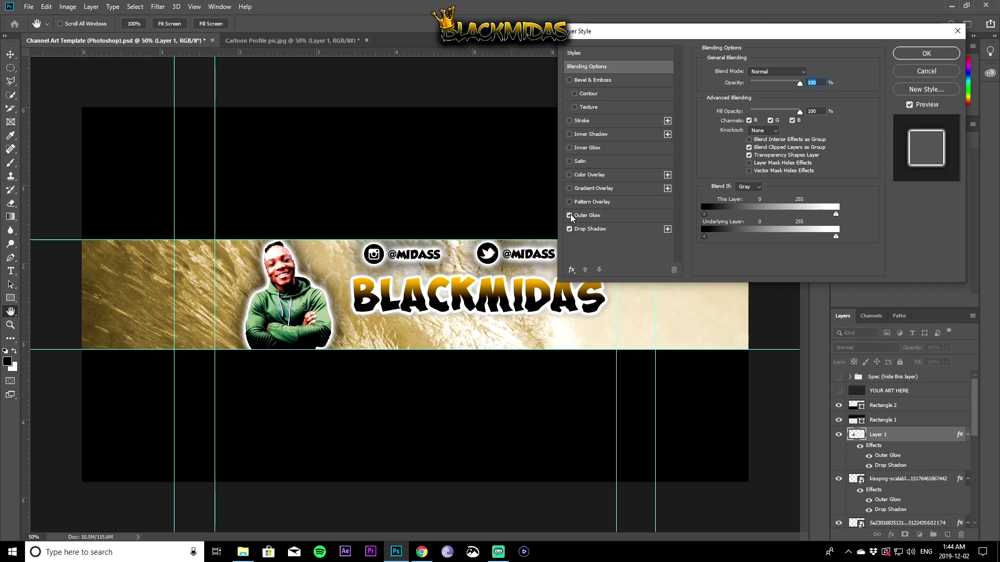
left_click(570, 121)
left_click(569, 120)
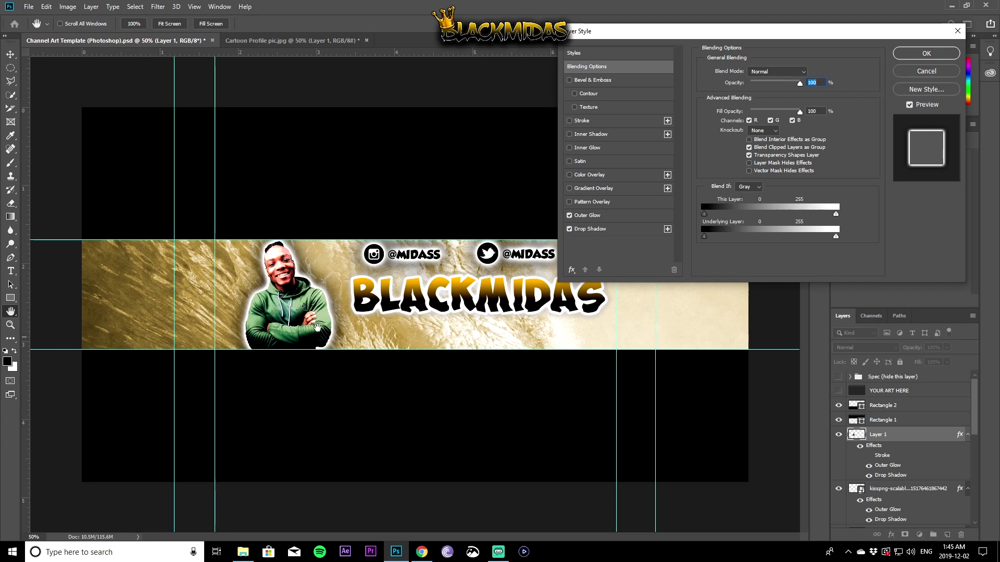
left_click(926, 53)
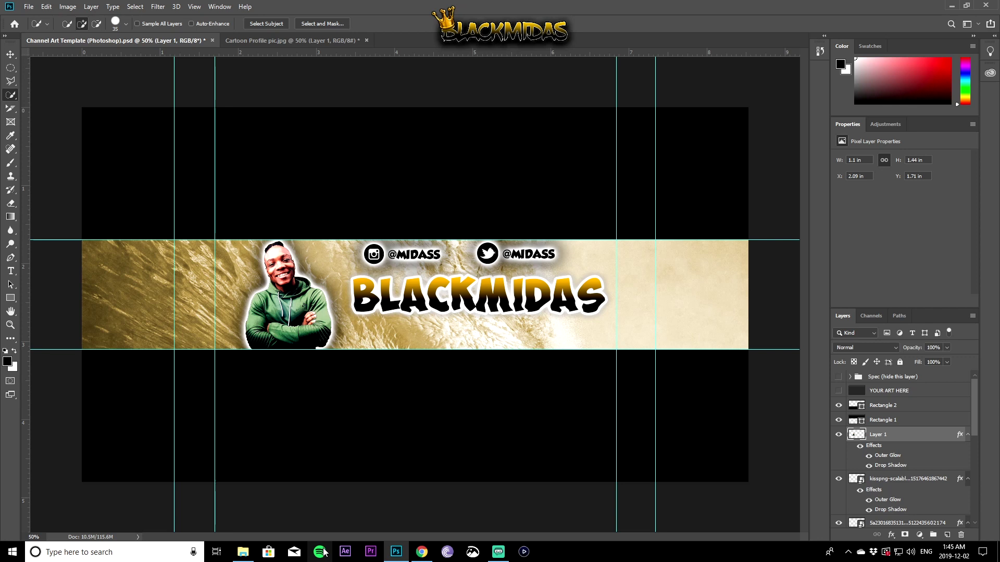